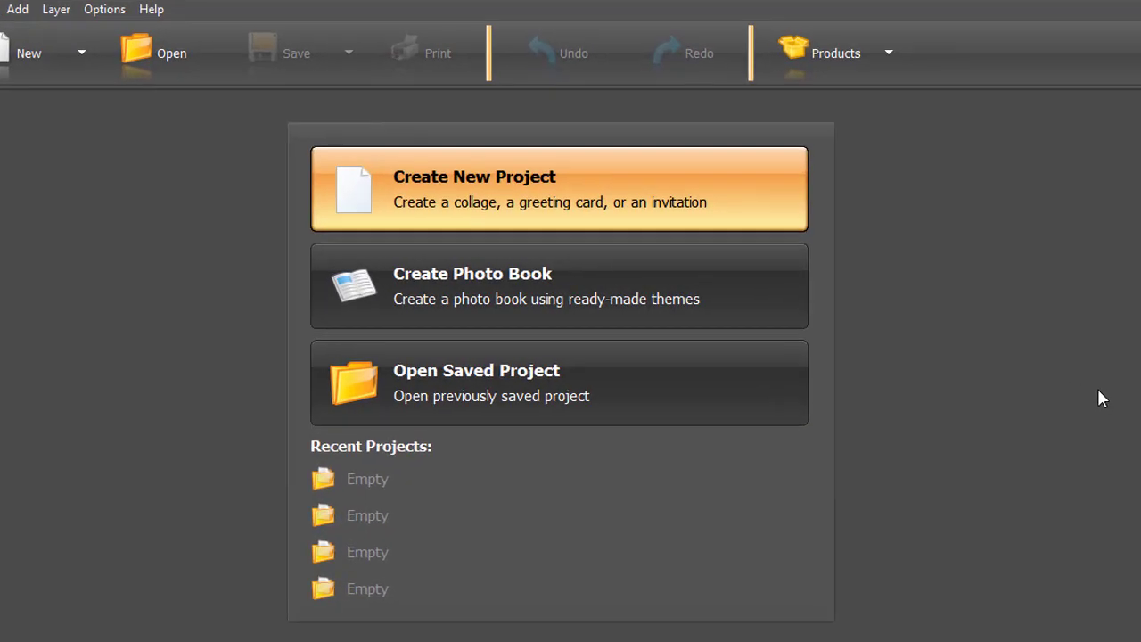
Start a new Grid Collage project using the fourth layout thumbnail.
click(587, 182)
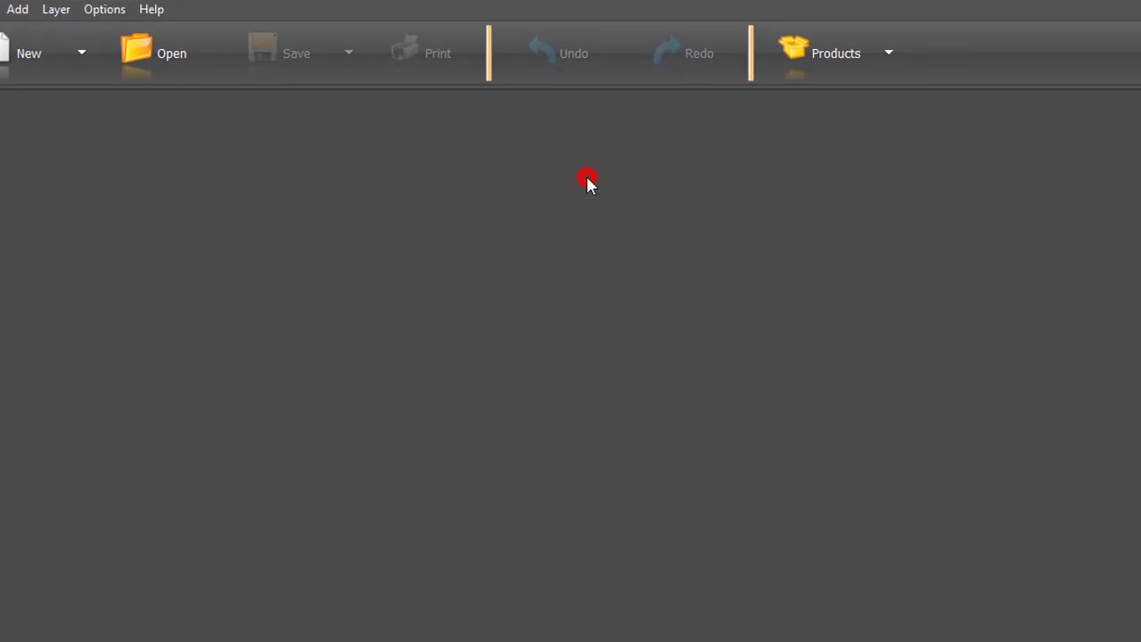
click(543, 321)
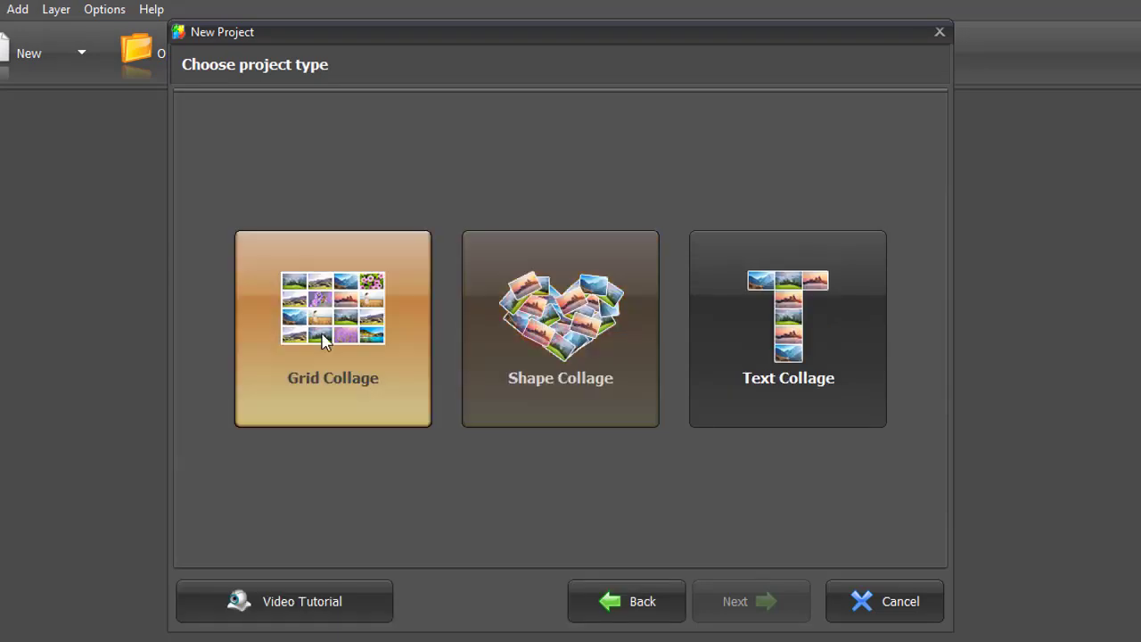
click(323, 341)
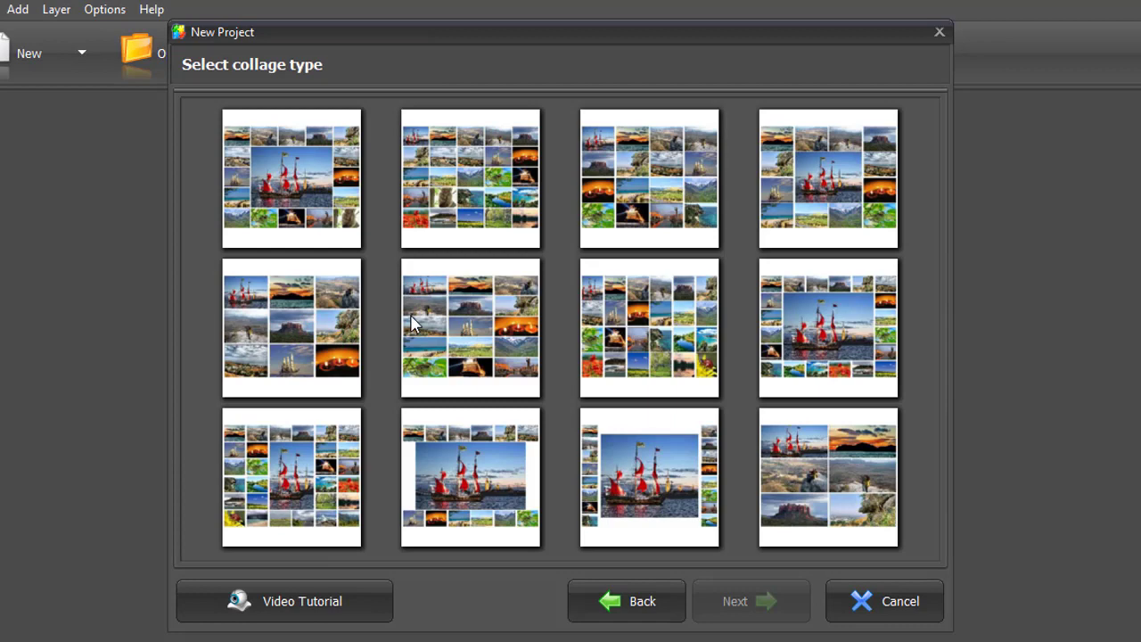
click(856, 169)
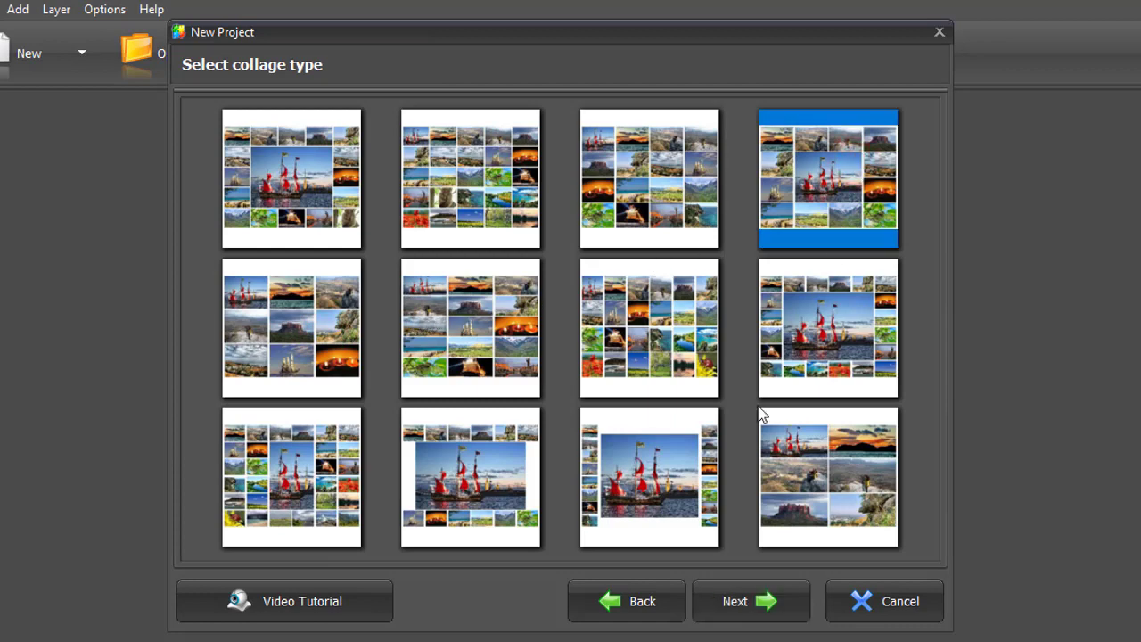
Set the page preset to A4: 297 x 210 mm landscape.
click(737, 596)
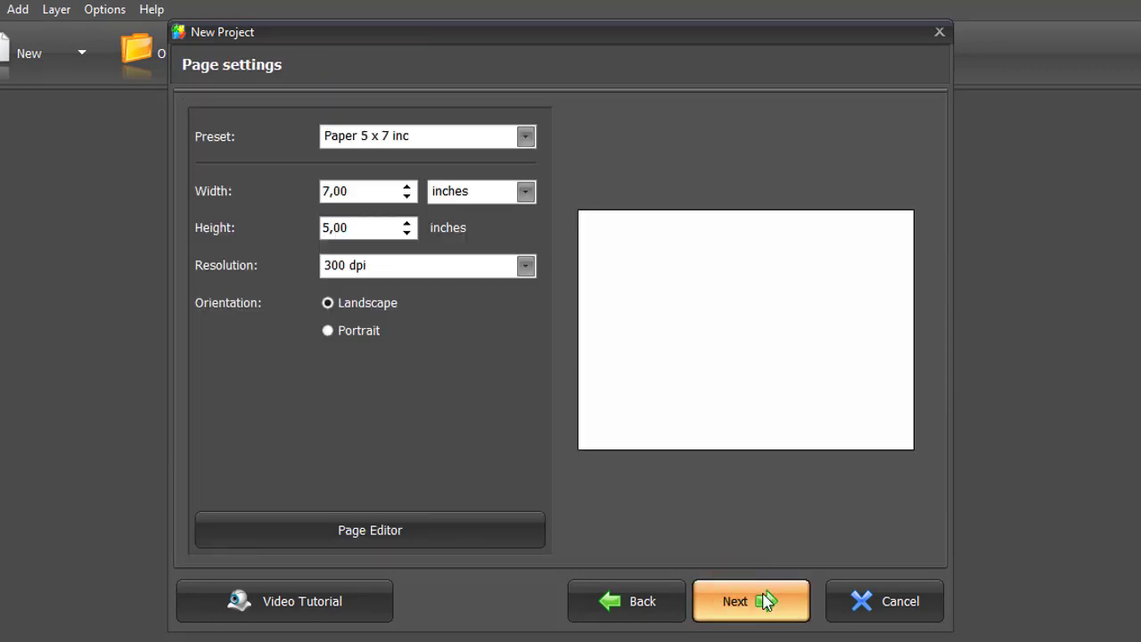
click(525, 135)
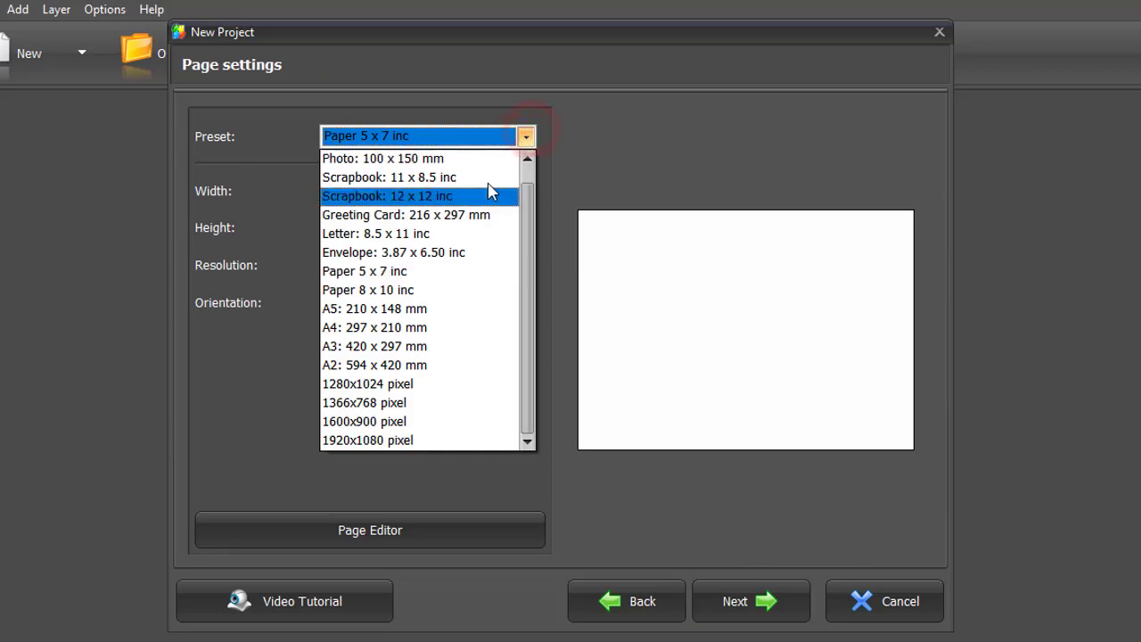
click(420, 327)
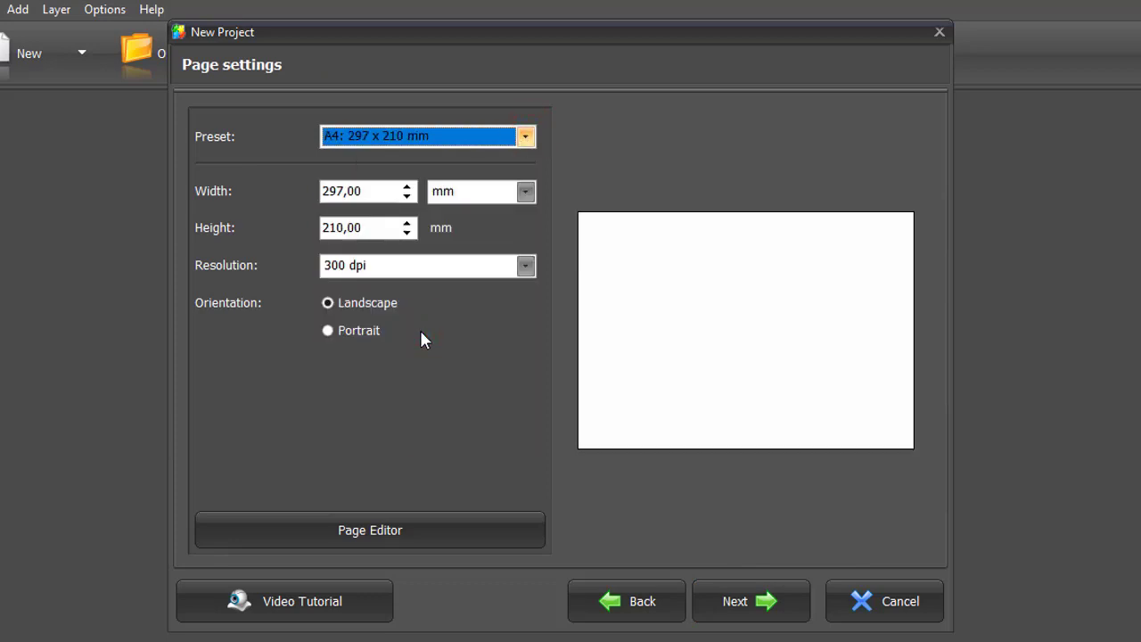
Make the grid 5 rows by 5 columns, with margins of 1,6 and spacing of 1,2.
click(742, 604)
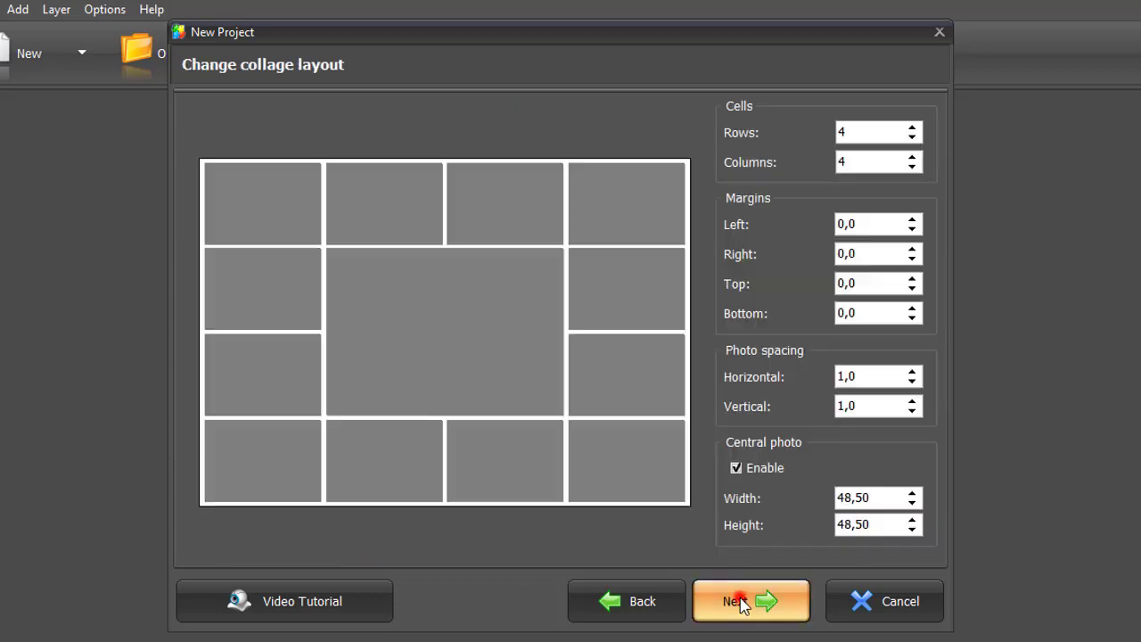
click(912, 127)
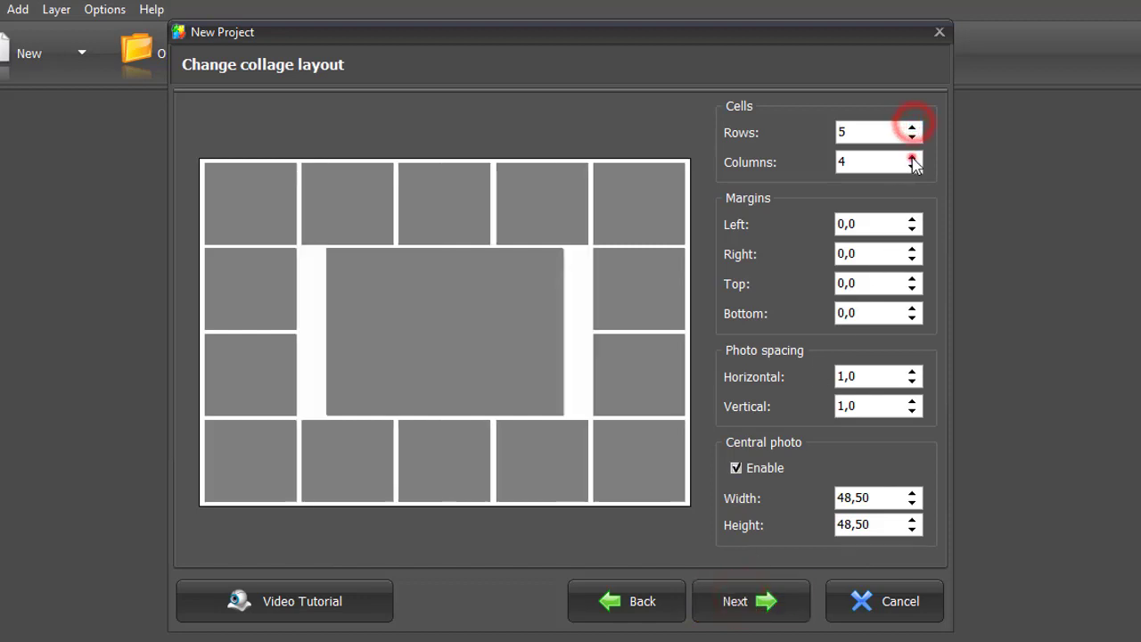
click(911, 157)
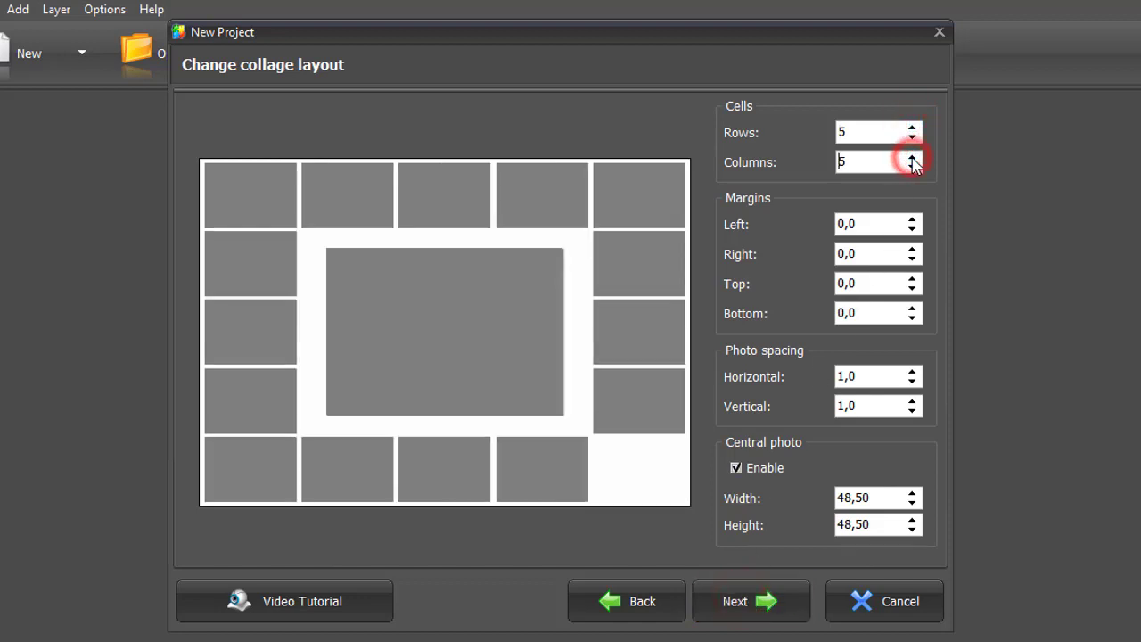
click(912, 219)
click(912, 248)
click(912, 249)
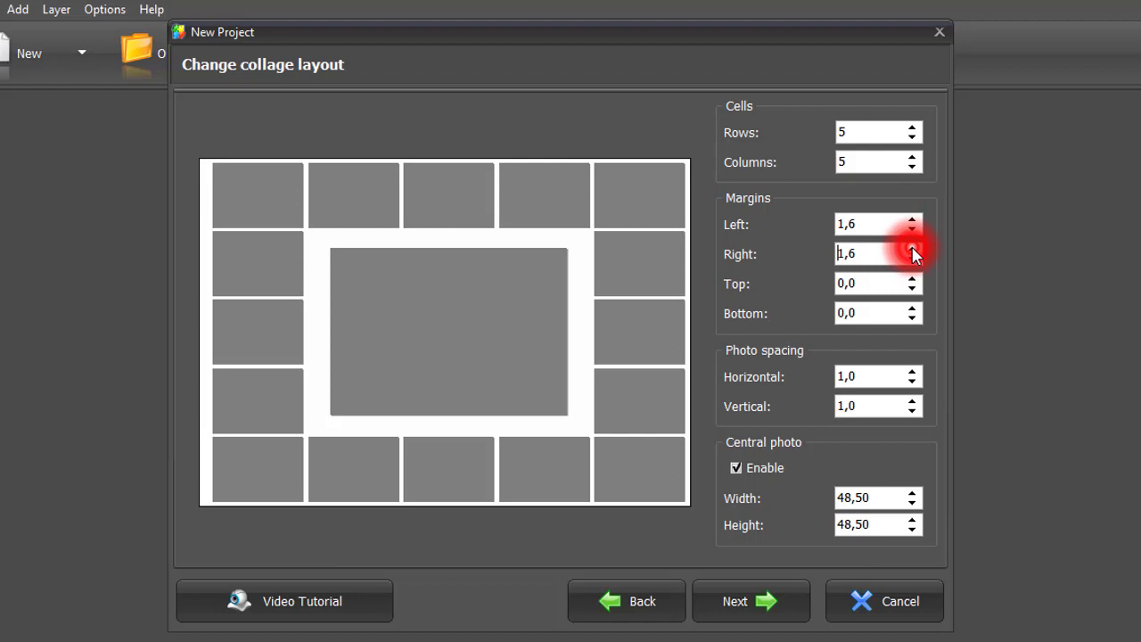
click(912, 278)
click(912, 278)
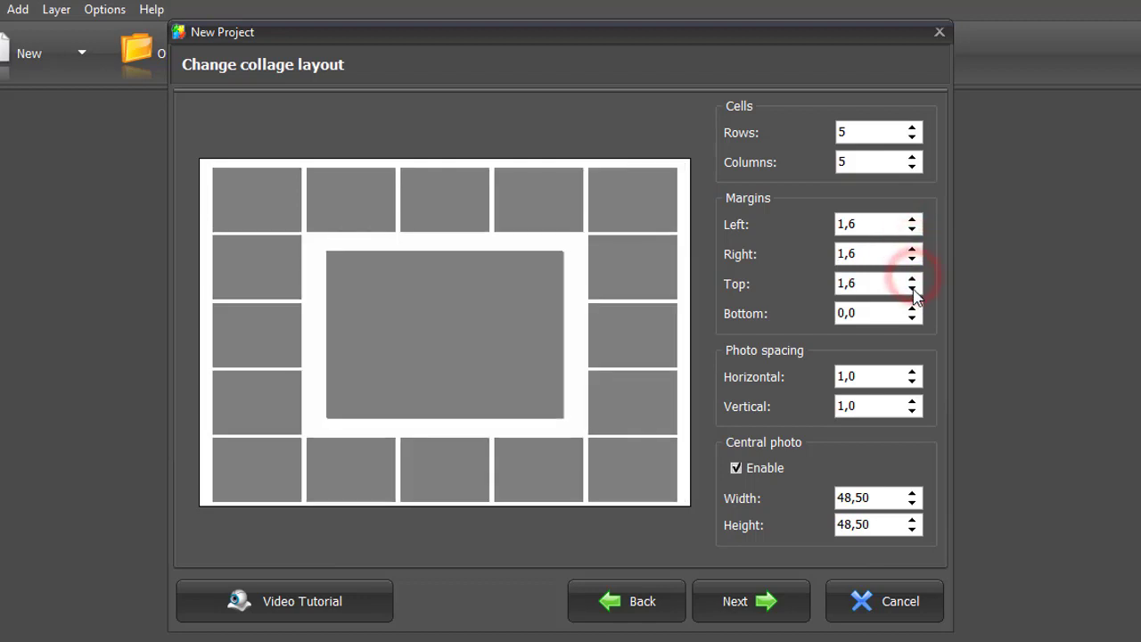
click(912, 308)
click(912, 308)
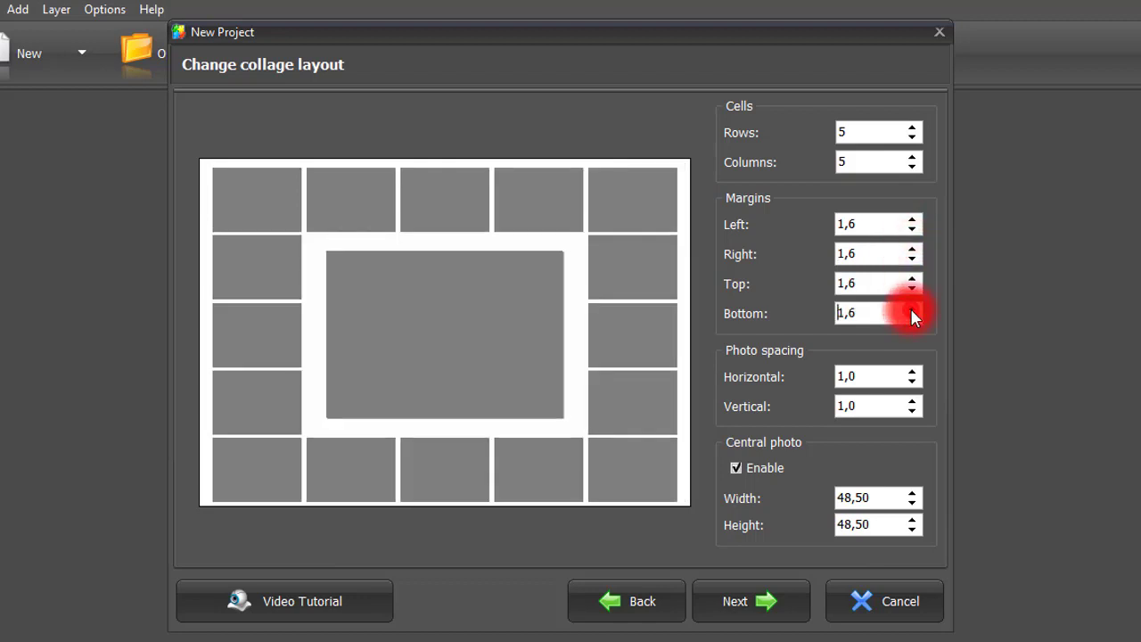
click(912, 371)
click(912, 400)
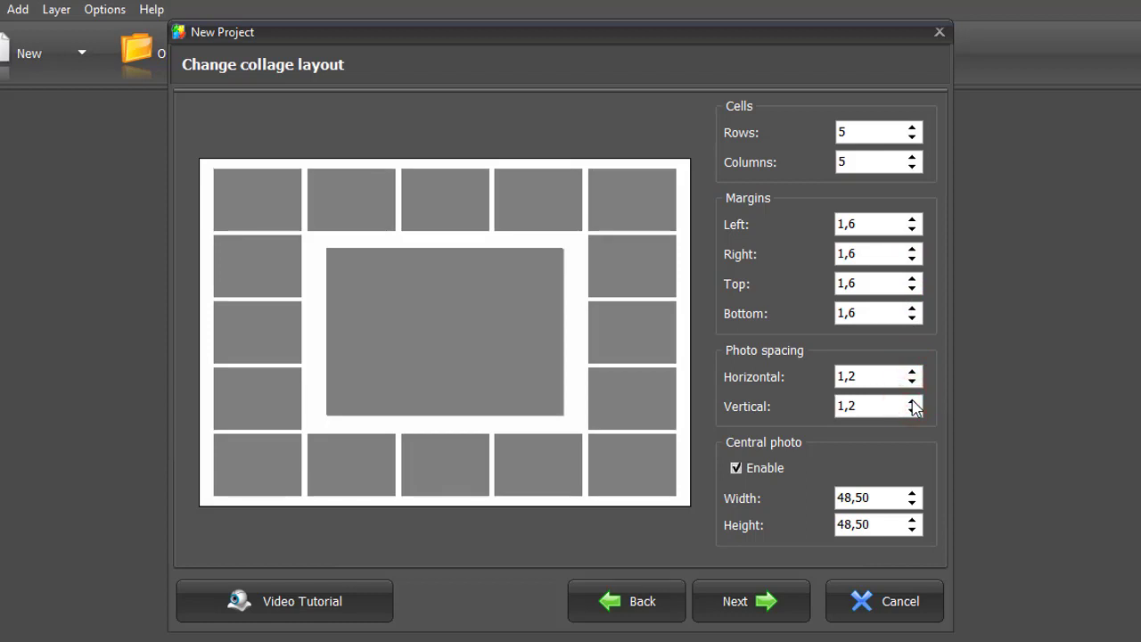
Add all seventeen photos from the Vacation folder to the collage.
click(726, 601)
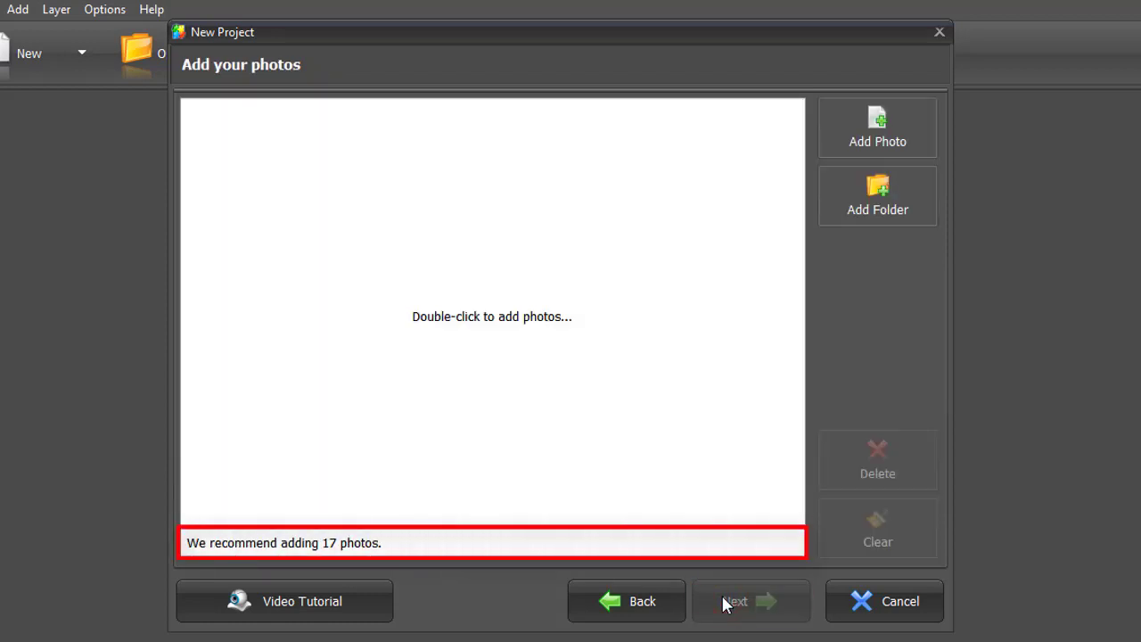
click(874, 190)
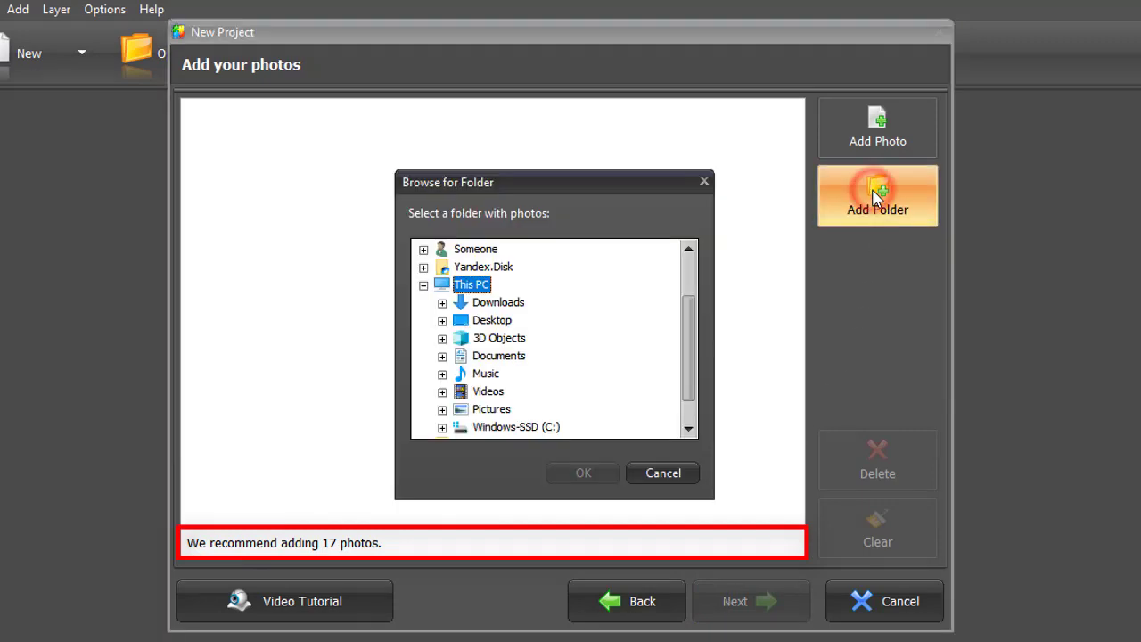
click(687, 346)
drag(687, 348, 685, 365)
click(474, 463)
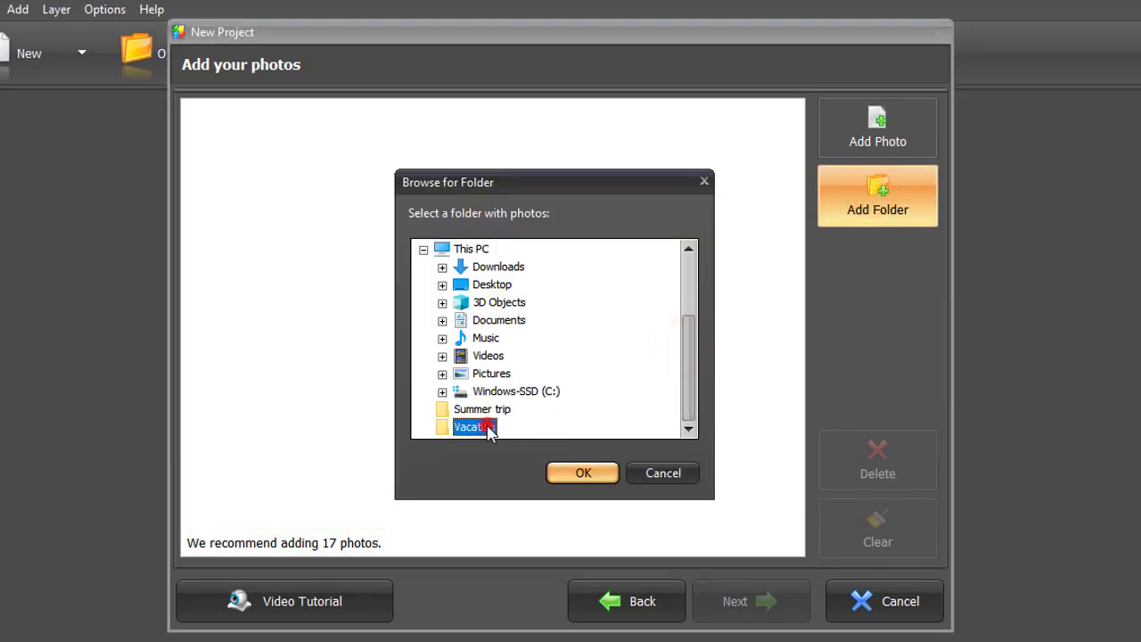
click(583, 473)
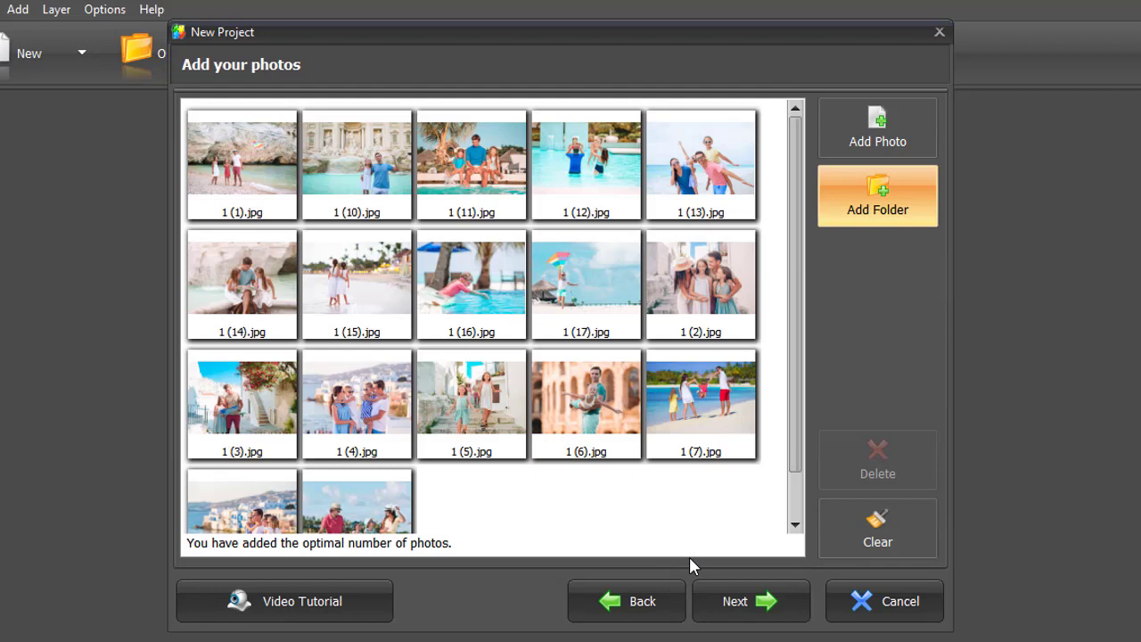
Shuffle the photos and give each a thin teal (008080) border, then preview.
click(749, 601)
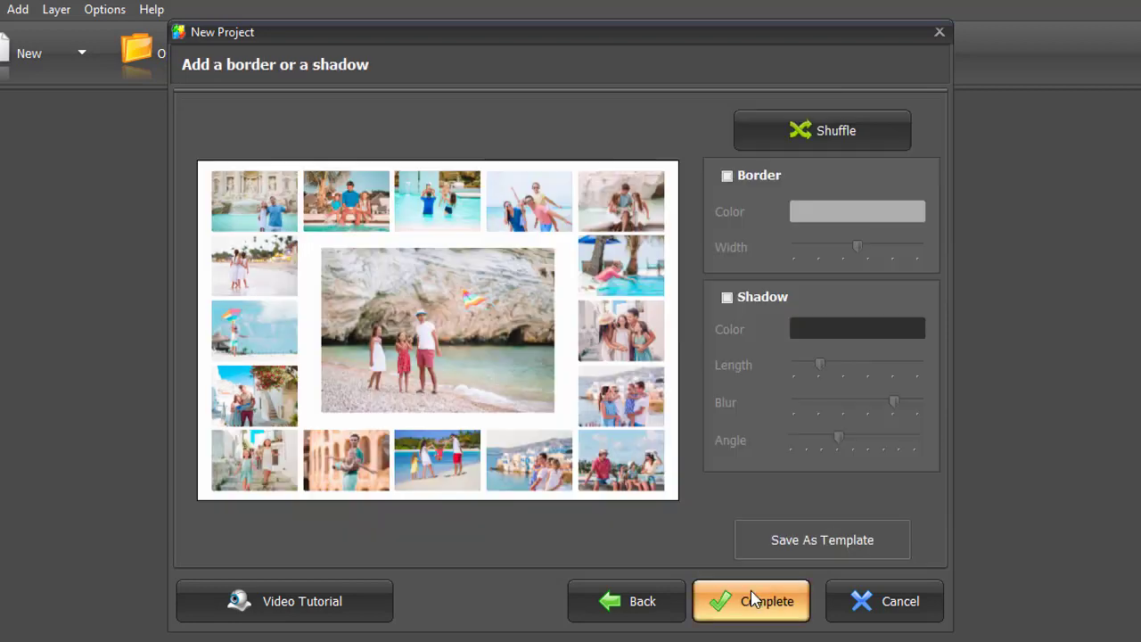
click(812, 131)
click(726, 176)
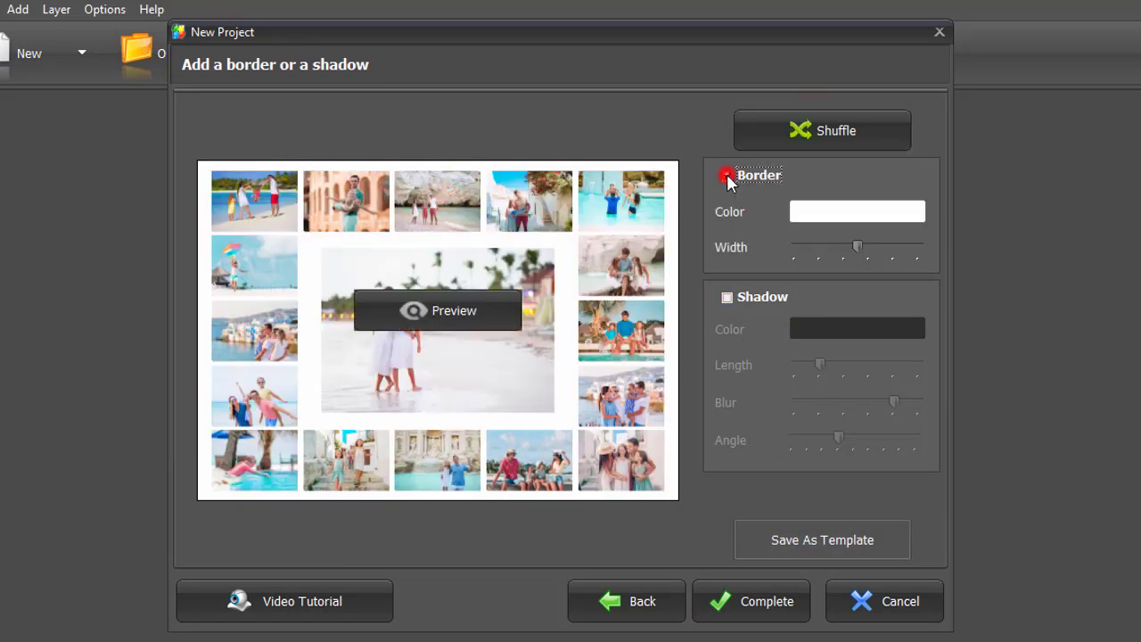
click(841, 214)
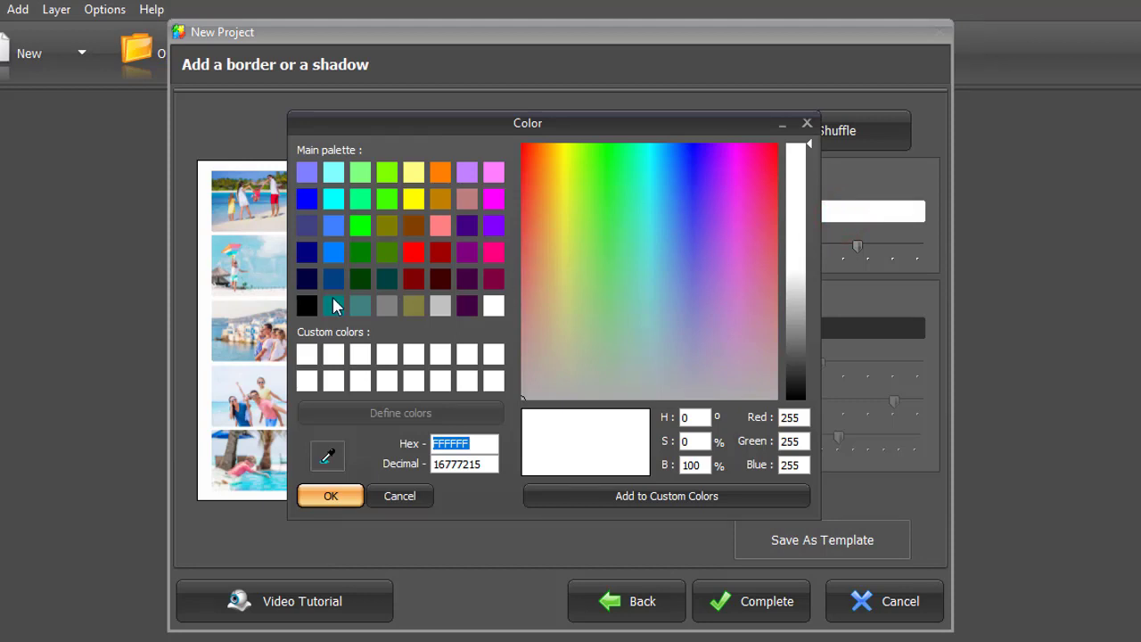
click(335, 306)
click(328, 493)
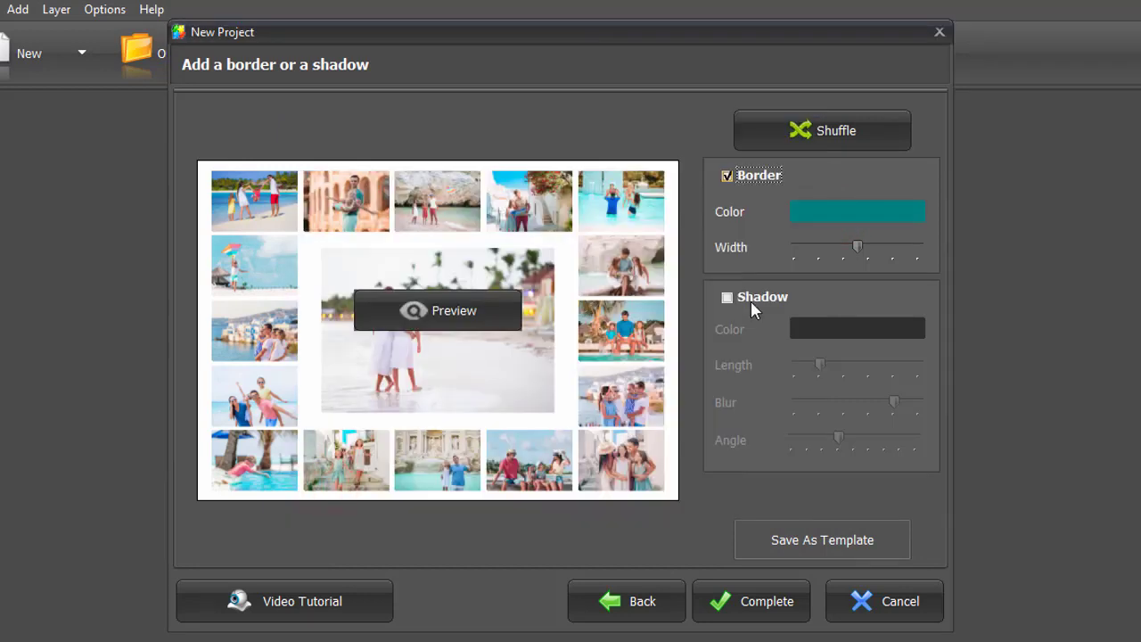
drag(857, 247, 834, 250)
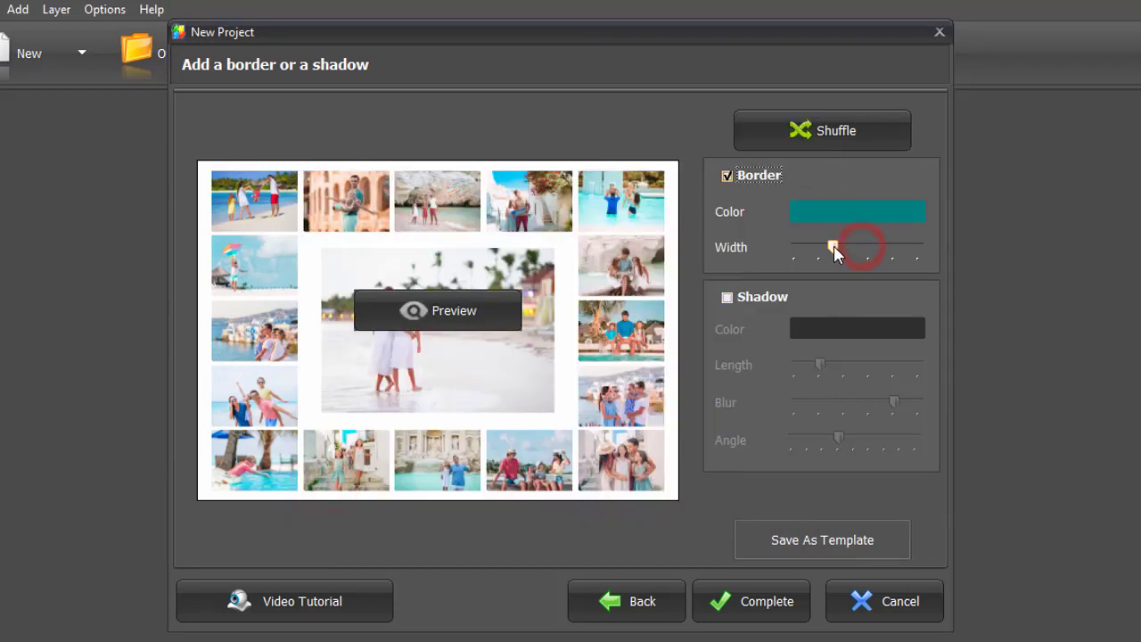
click(433, 312)
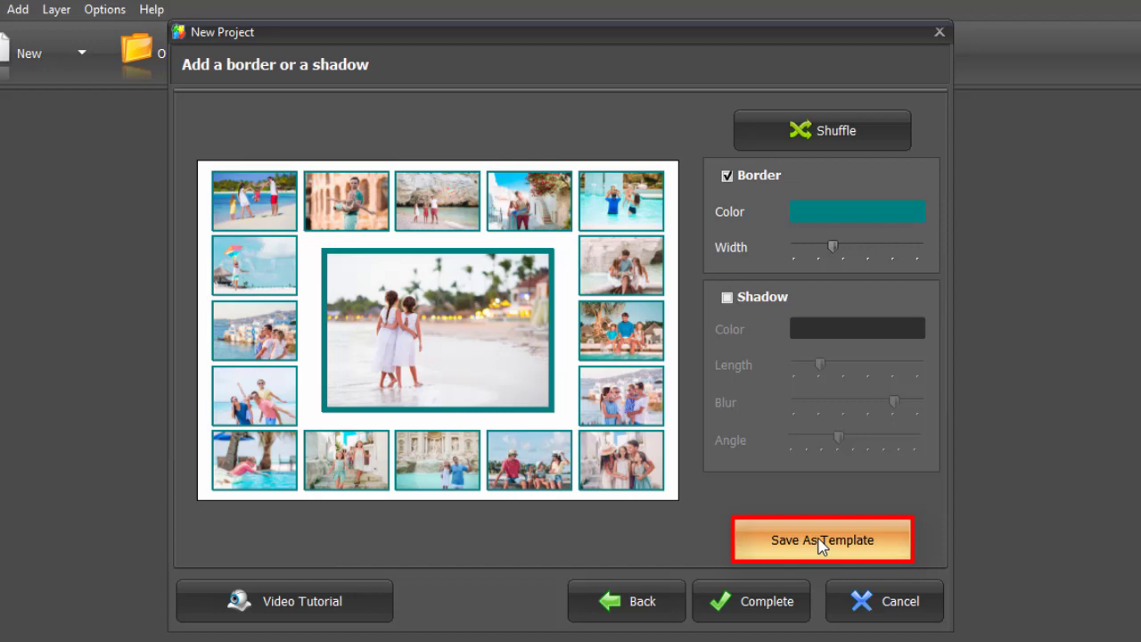
Complete the collage, nudge the central beach photo right within its frame, and save.
click(733, 601)
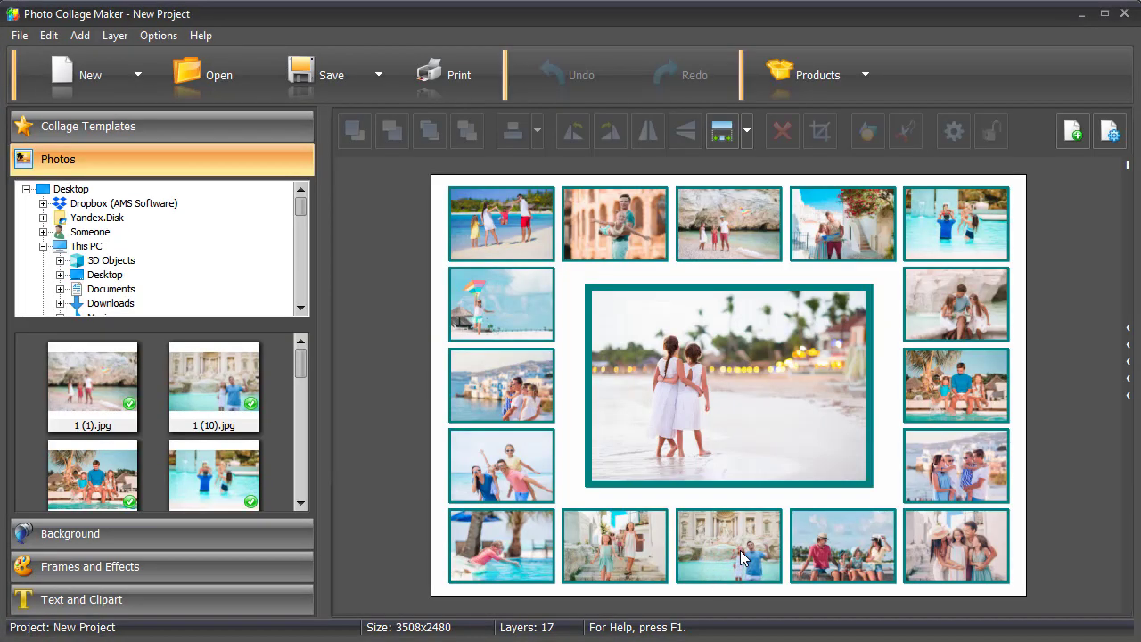
click(726, 382)
drag(730, 385, 759, 387)
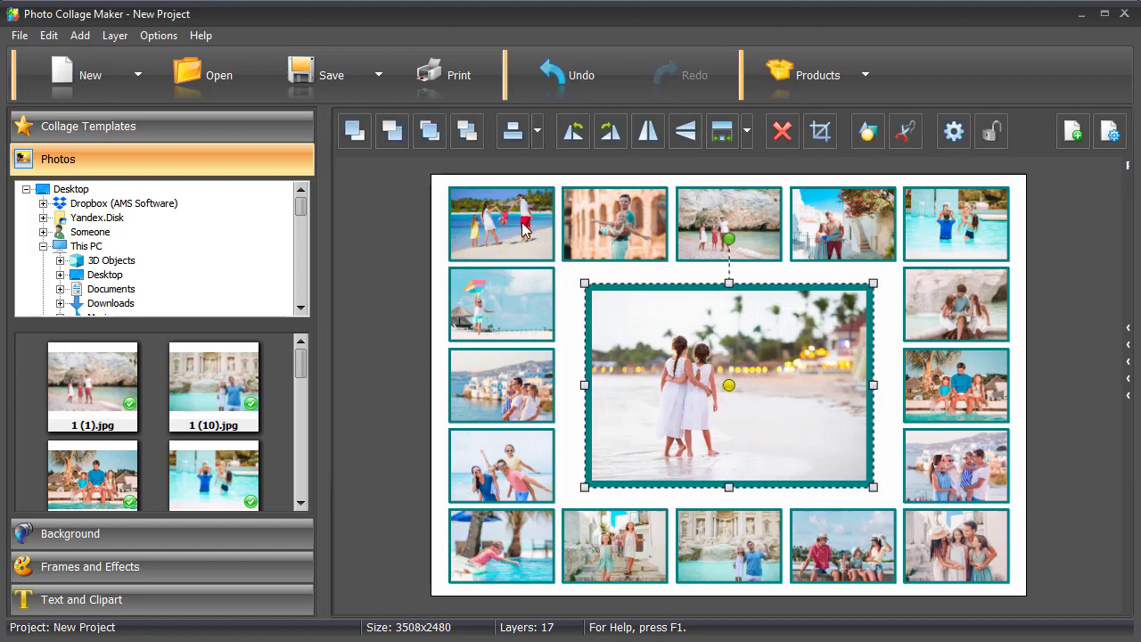
click(324, 75)
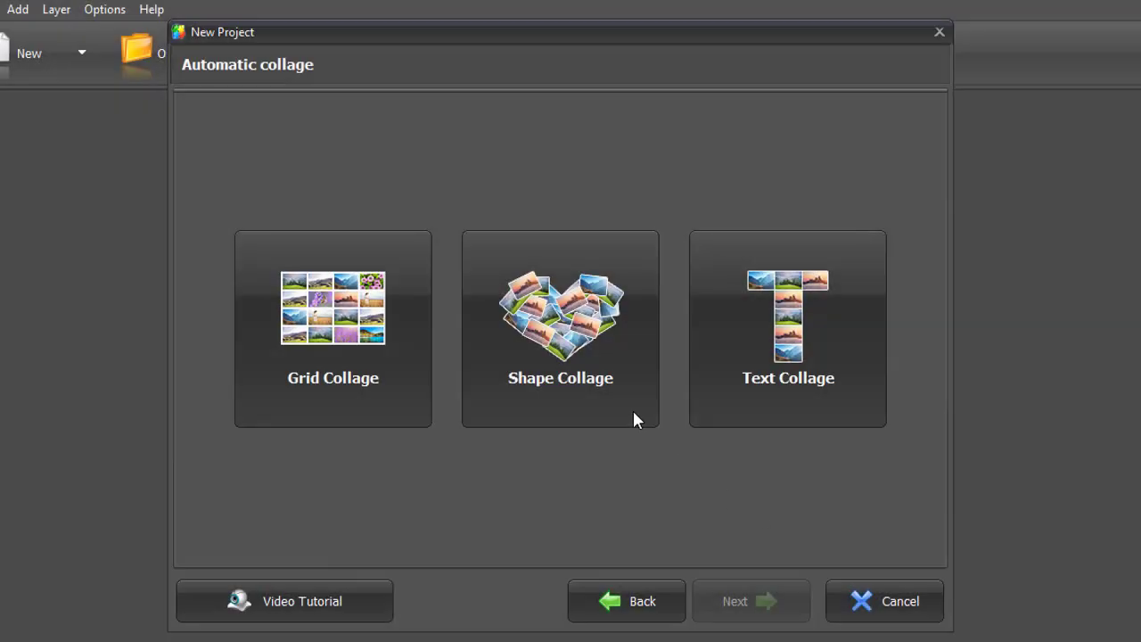
Choose Shape Collage and select the heart from the shape grid.
click(549, 321)
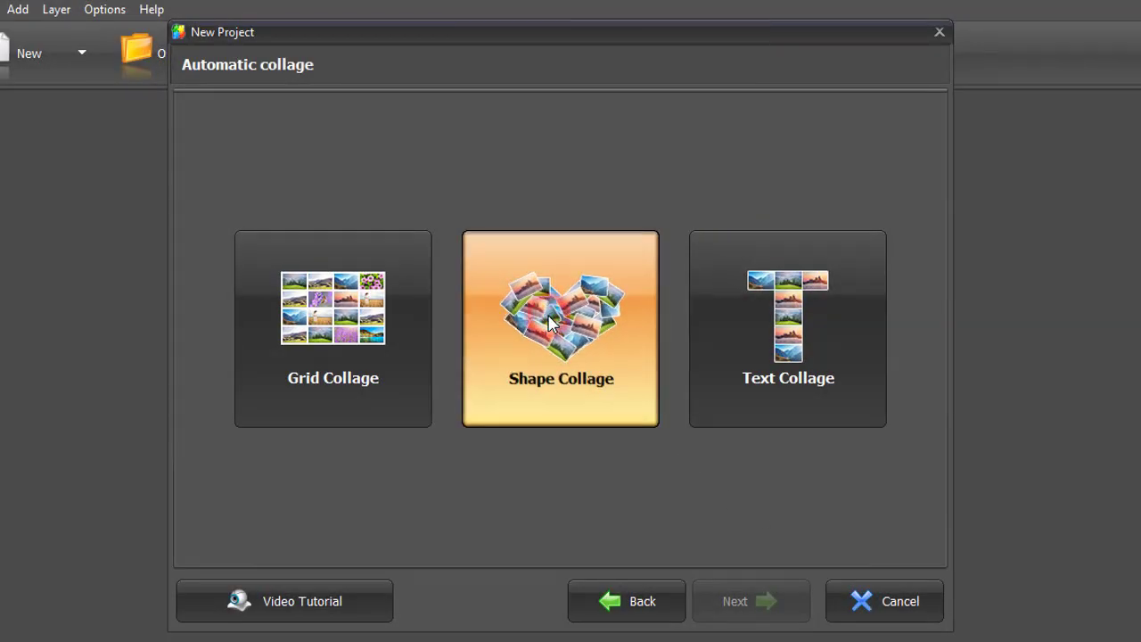
drag(927, 235, 940, 205)
click(637, 180)
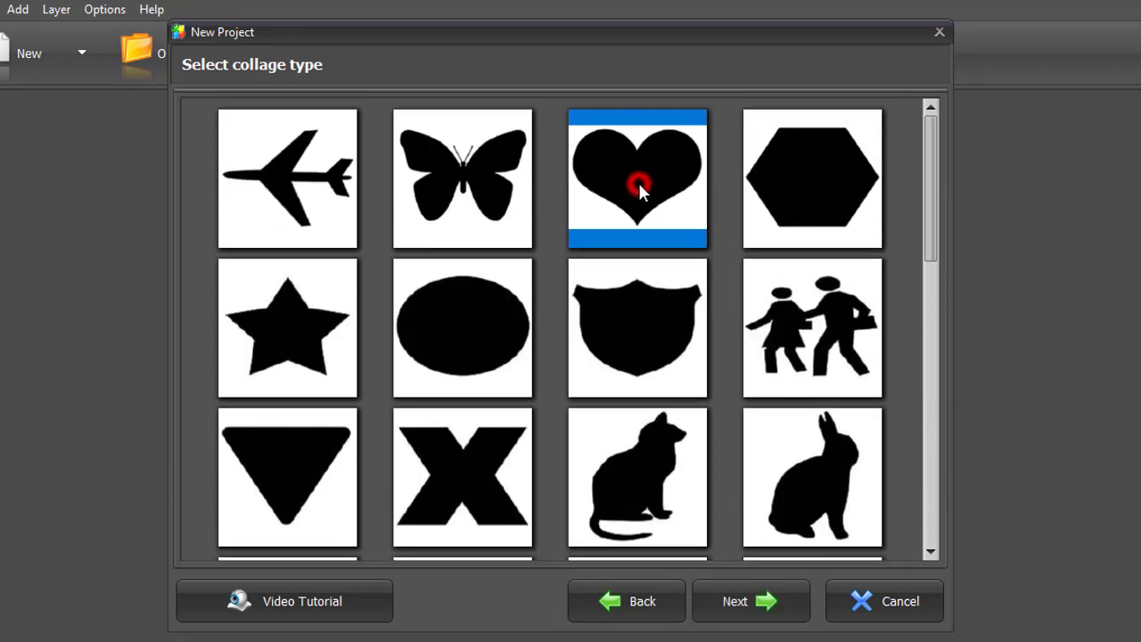
click(753, 599)
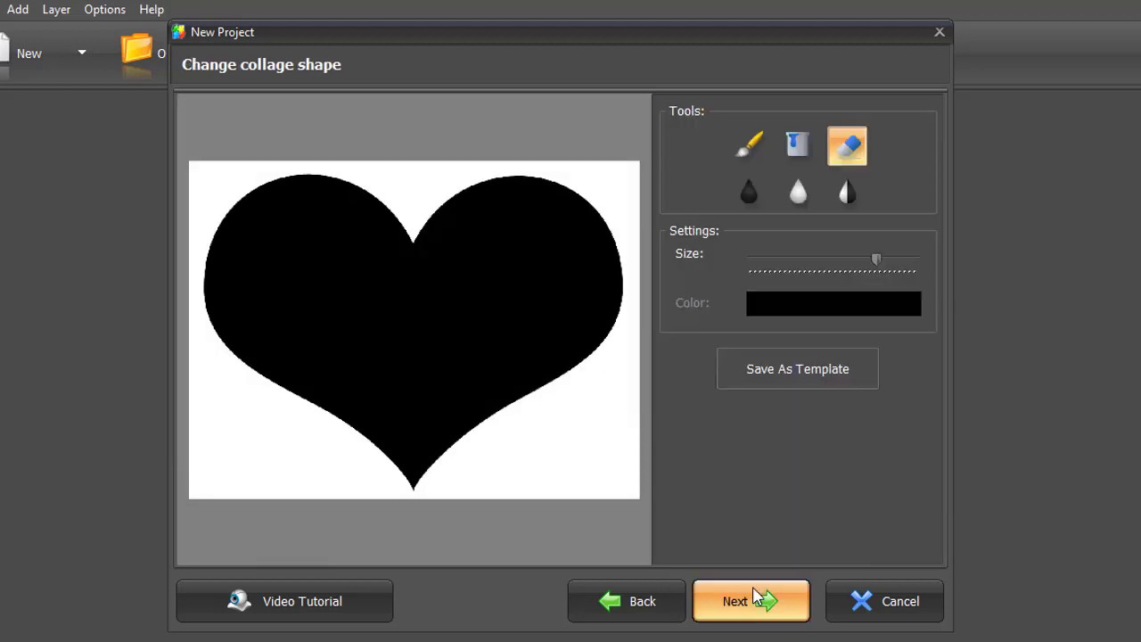
click(749, 148)
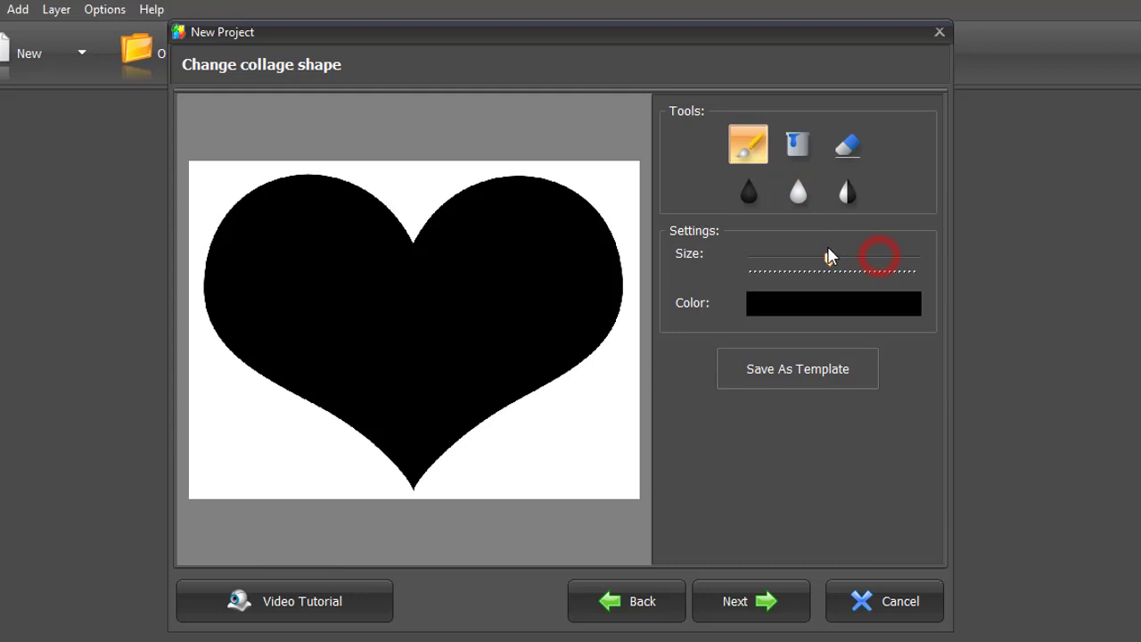
mouse_move(583, 430)
mouse_down()
mouse_move(555, 410)
mouse_move(541, 441)
mouse_move(550, 488)
mouse_move(617, 470)
mouse_move(604, 441)
mouse_move(578, 437)
mouse_up()
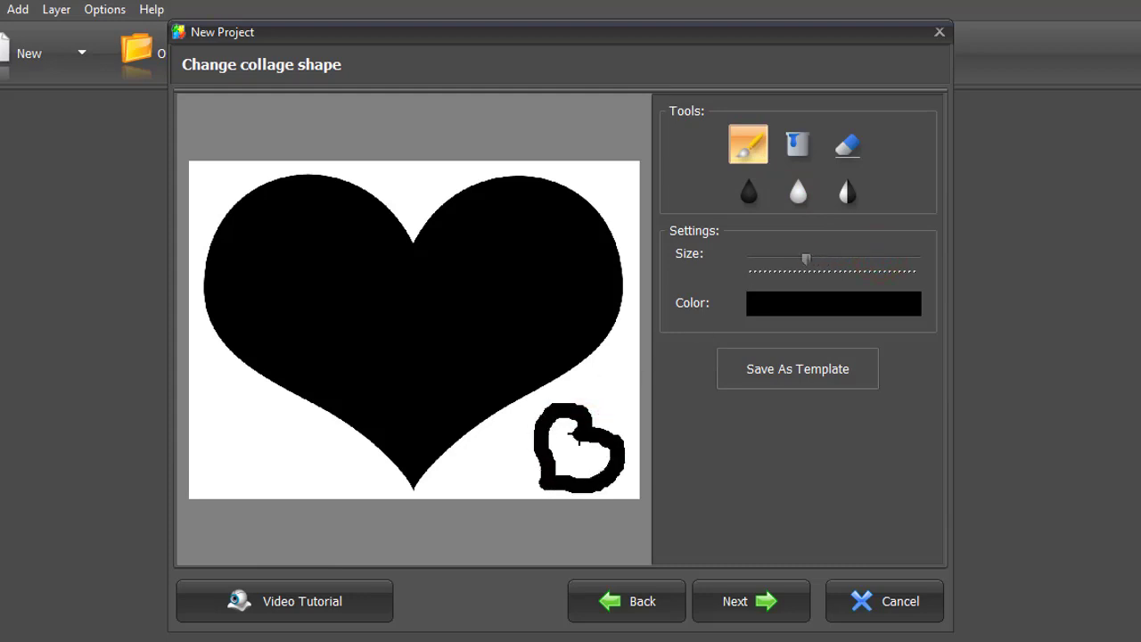
click(798, 144)
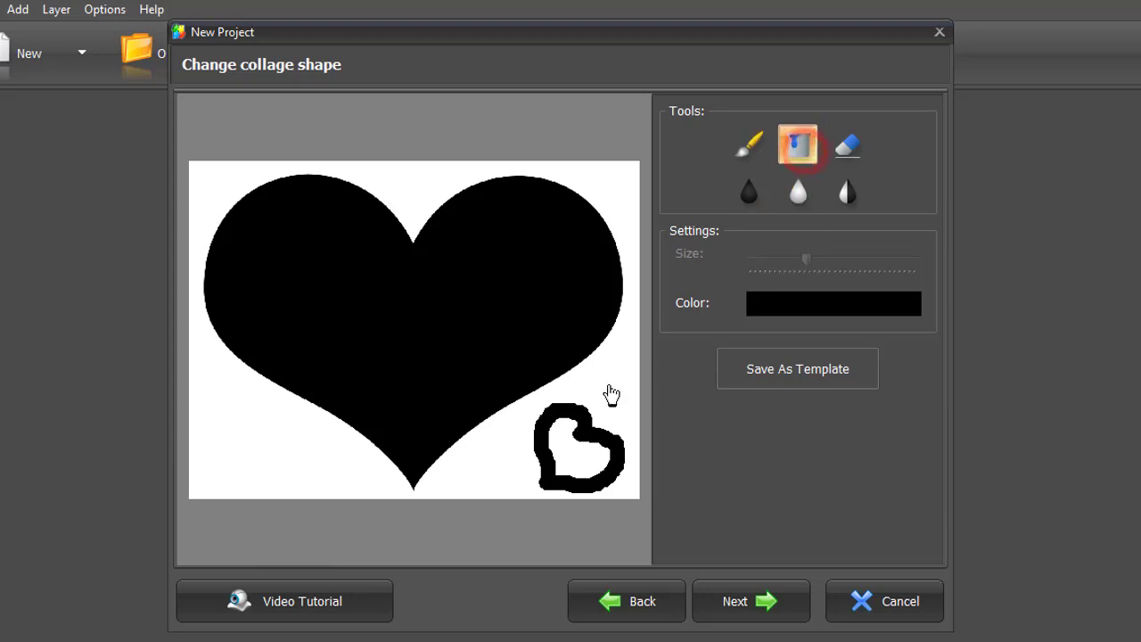
click(567, 459)
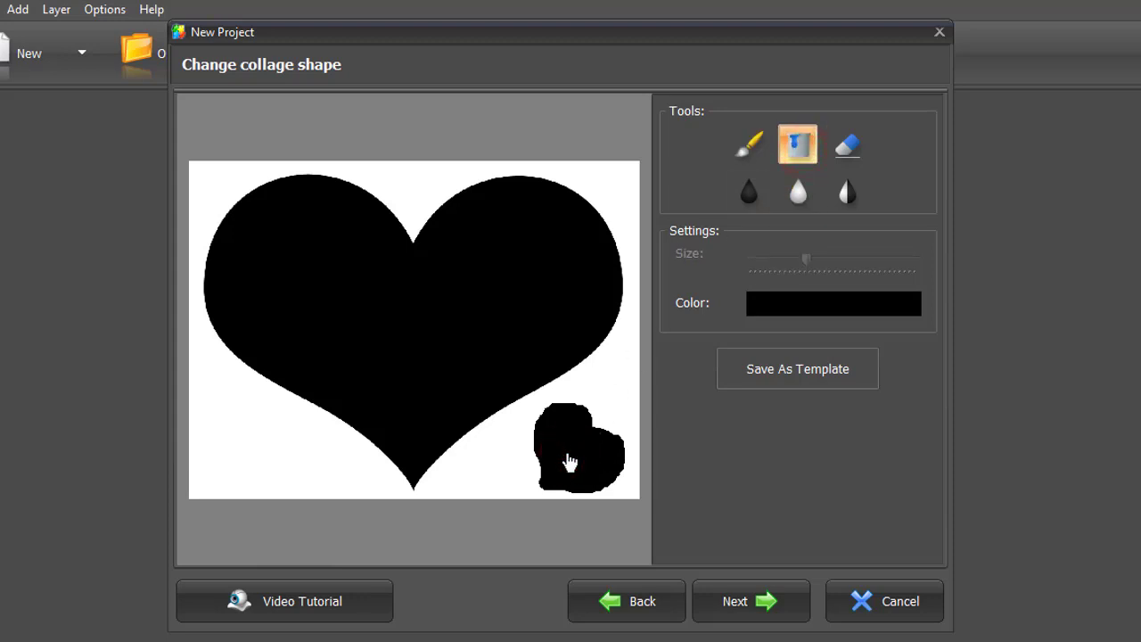
click(852, 151)
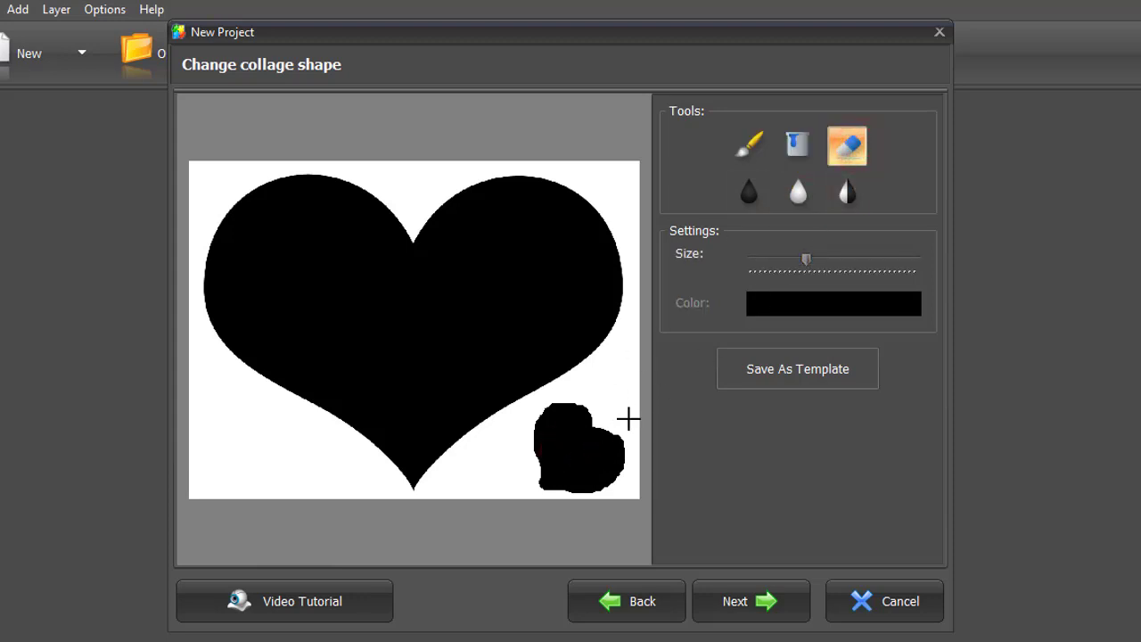
mouse_move(618, 428)
mouse_down()
mouse_move(610, 491)
mouse_move(564, 498)
mouse_move(592, 501)
mouse_move(602, 478)
mouse_move(551, 486)
mouse_move(605, 409)
mouse_move(548, 419)
mouse_move(542, 457)
mouse_move(563, 489)
mouse_up()
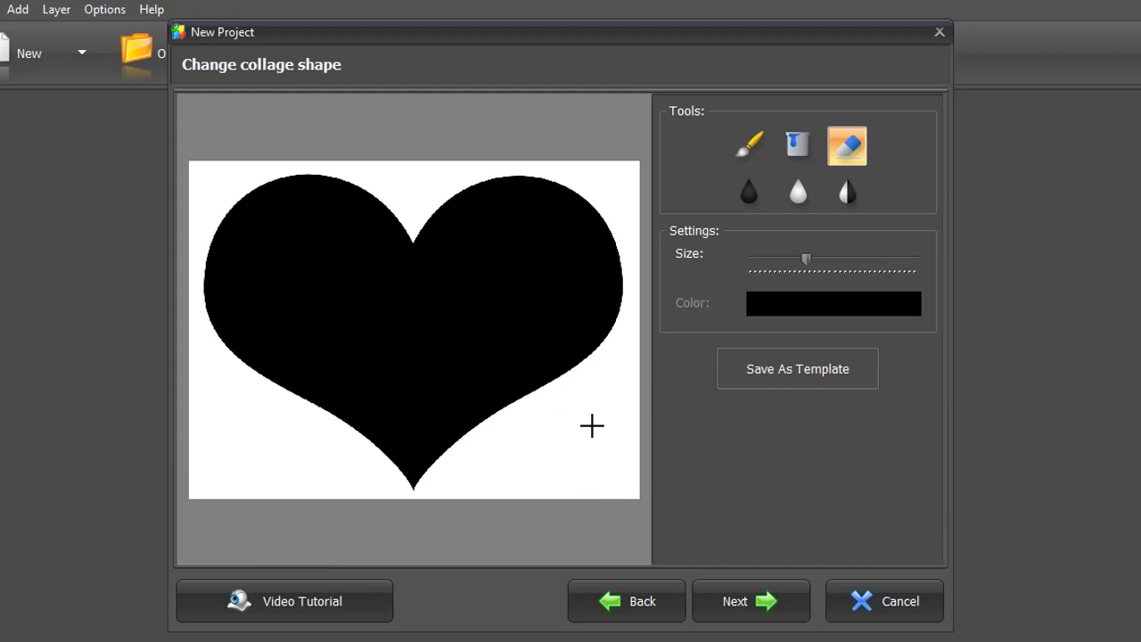
Fill the mask black, paint a white blob with a larger brush, then invert it.
click(747, 190)
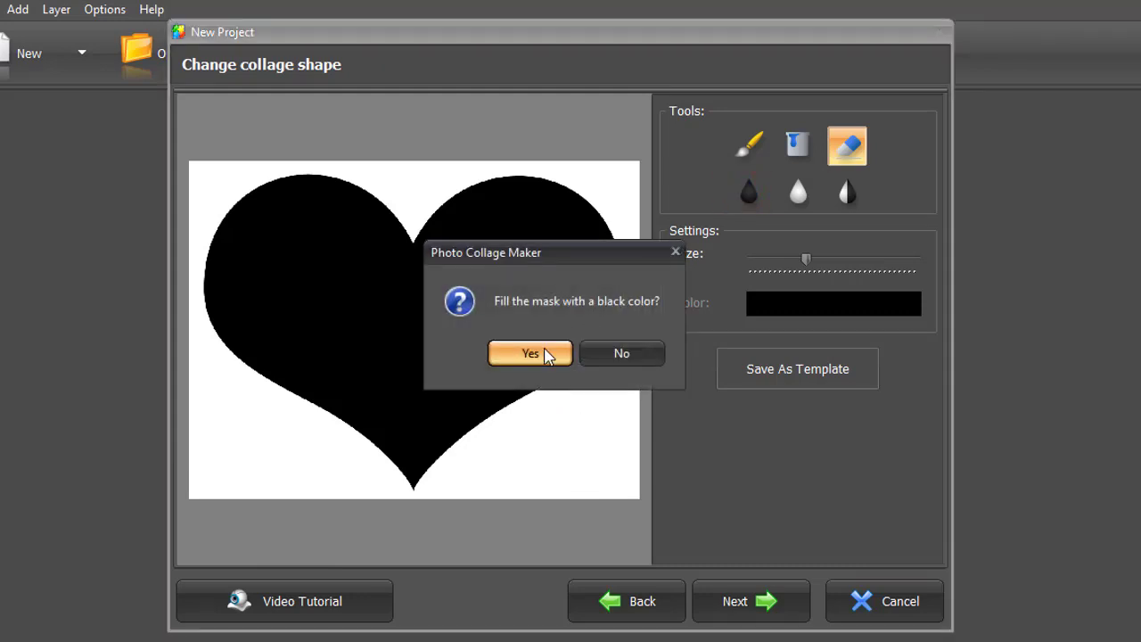
click(530, 353)
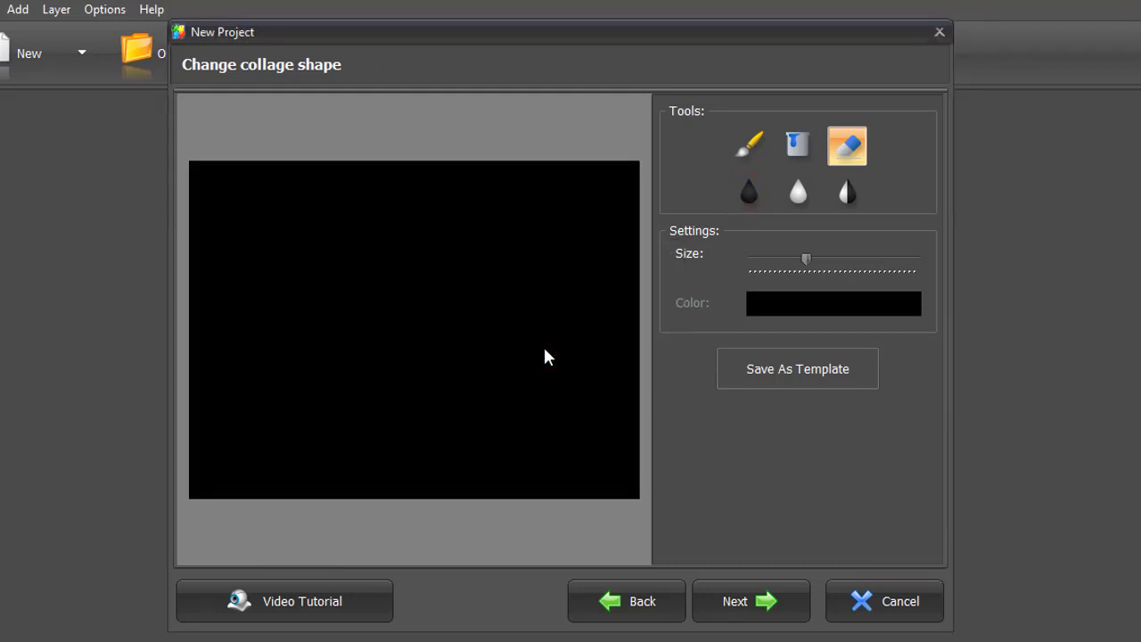
click(748, 144)
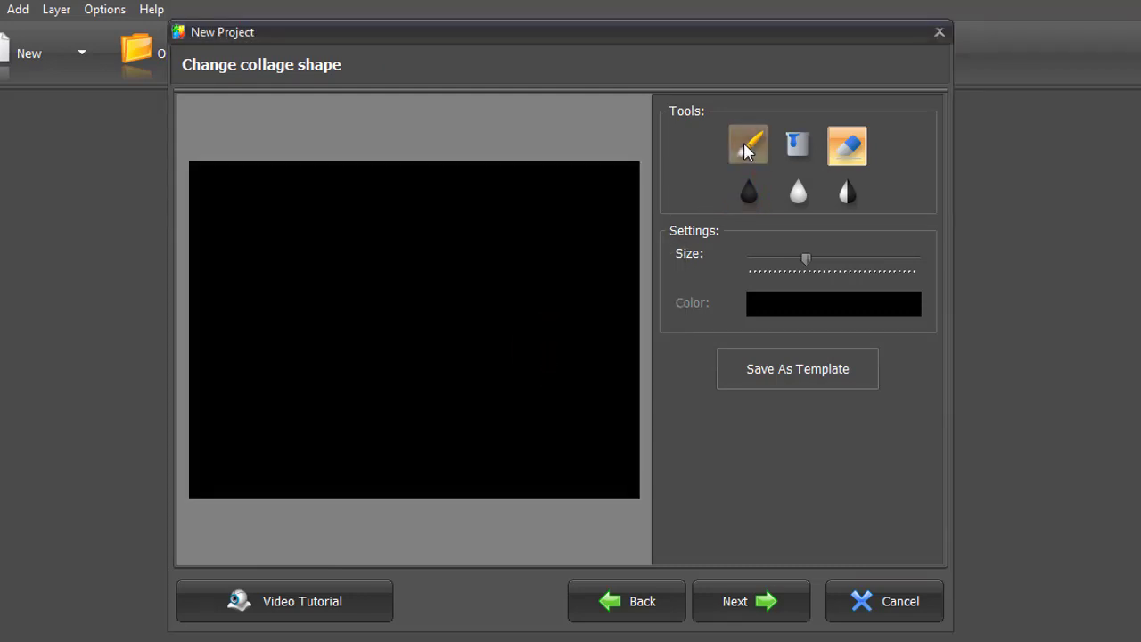
click(793, 309)
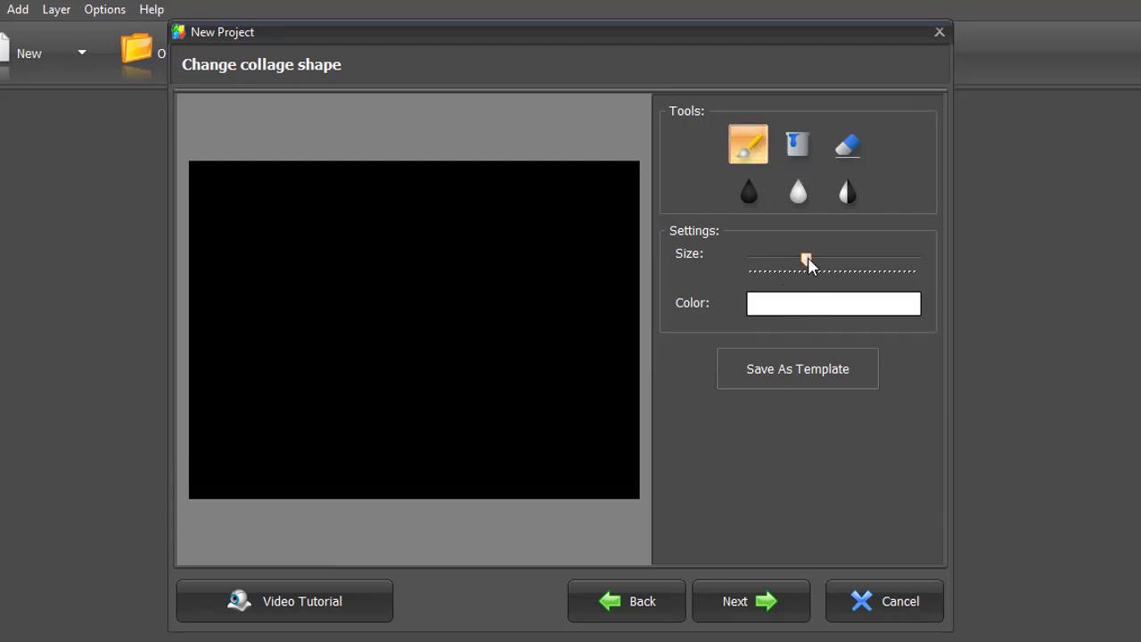
drag(808, 261, 846, 260)
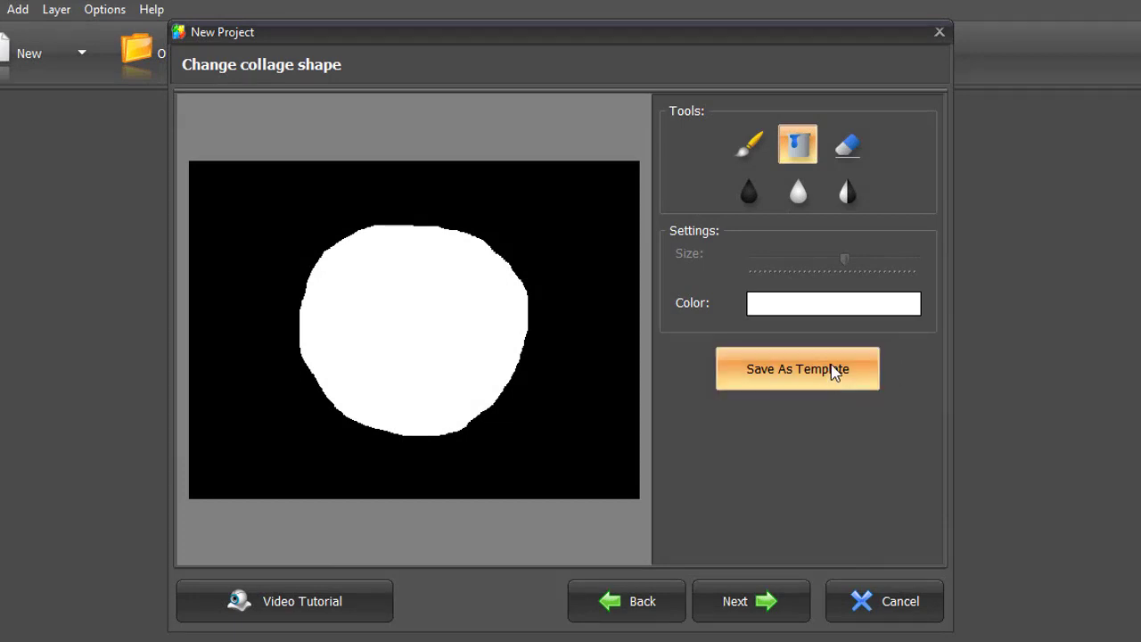
click(853, 186)
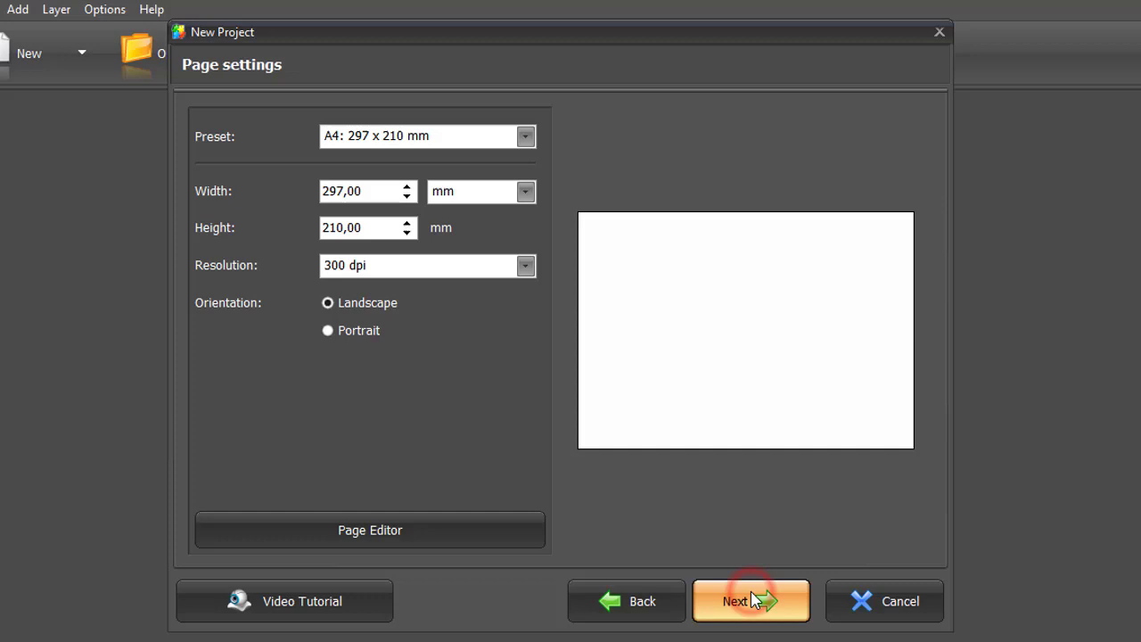
Choose the 'Paper 8 x 10 inc' preset and import the 31 photos from 'For collage'.
click(525, 135)
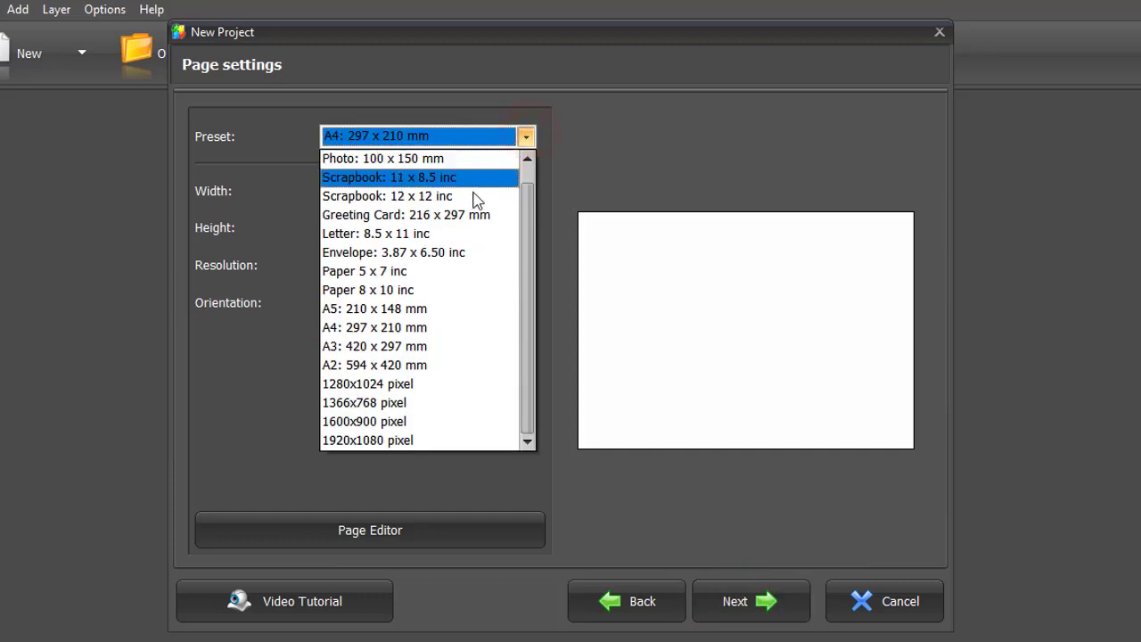
click(441, 287)
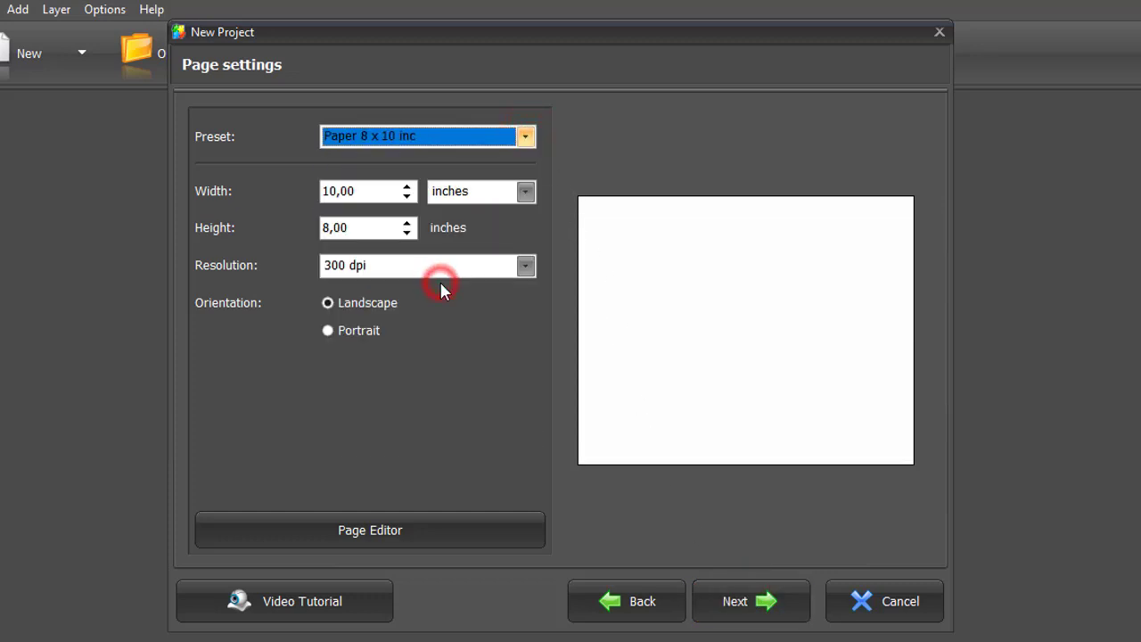
click(744, 596)
click(869, 218)
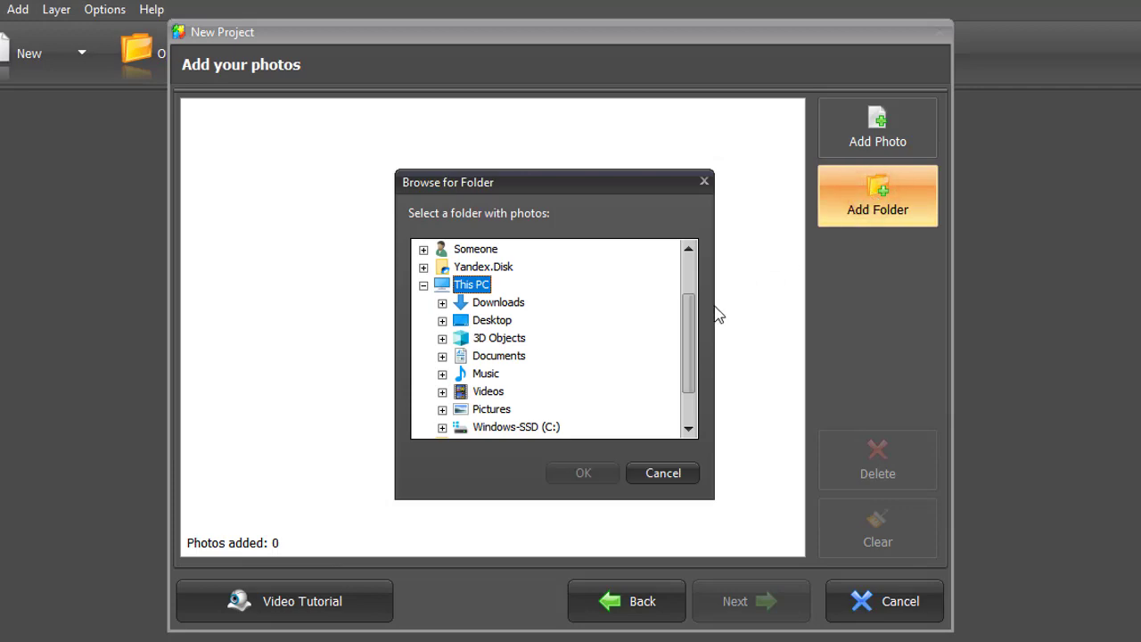
click(686, 331)
click(481, 392)
click(593, 472)
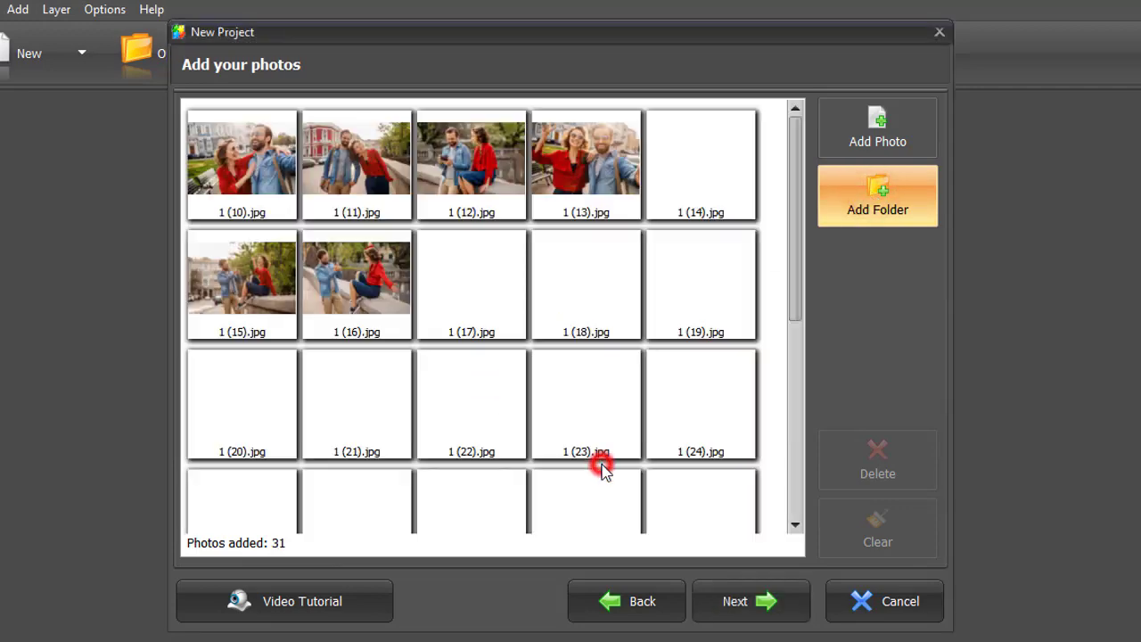
Adjust the tilt, size and shift sliders to pack smaller photos into a denser heart.
click(758, 601)
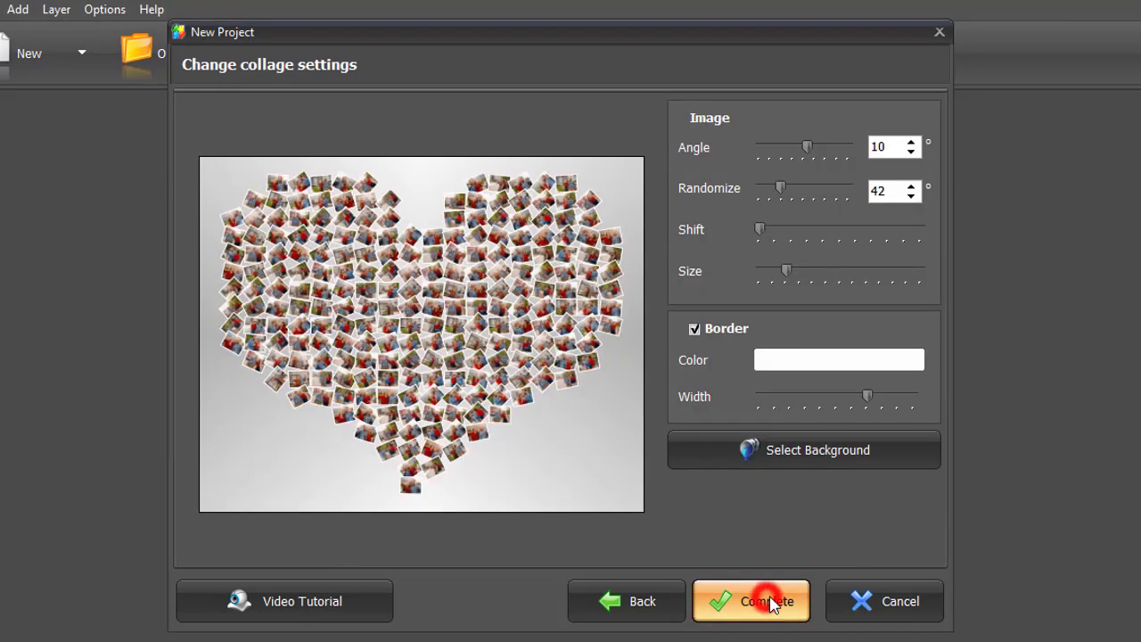
drag(808, 143, 807, 142)
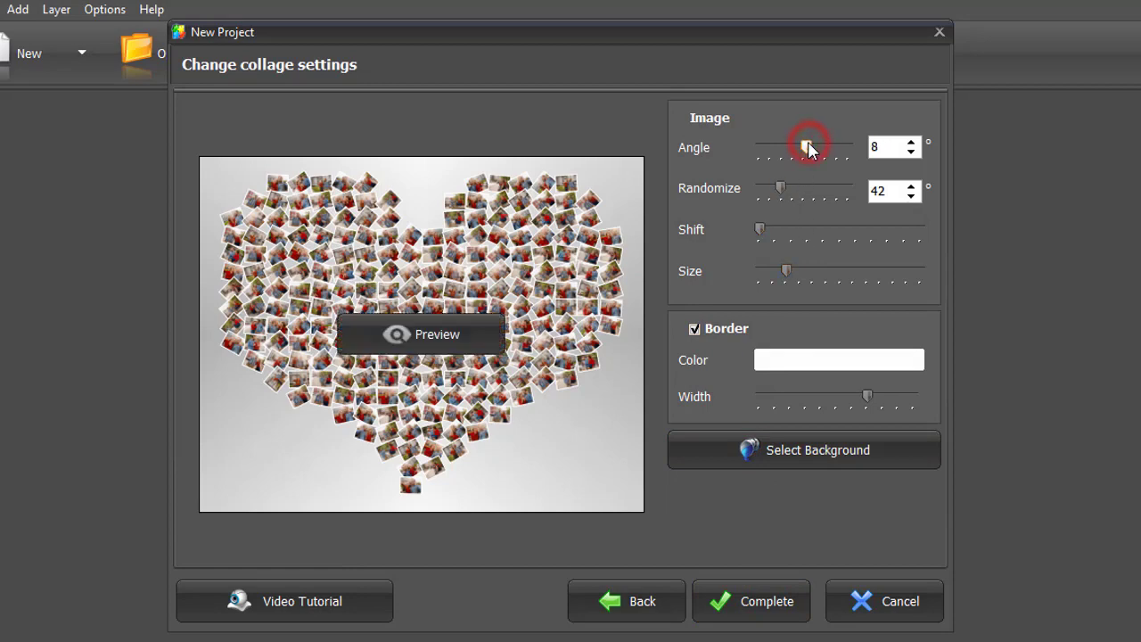
click(458, 328)
drag(756, 230, 768, 236)
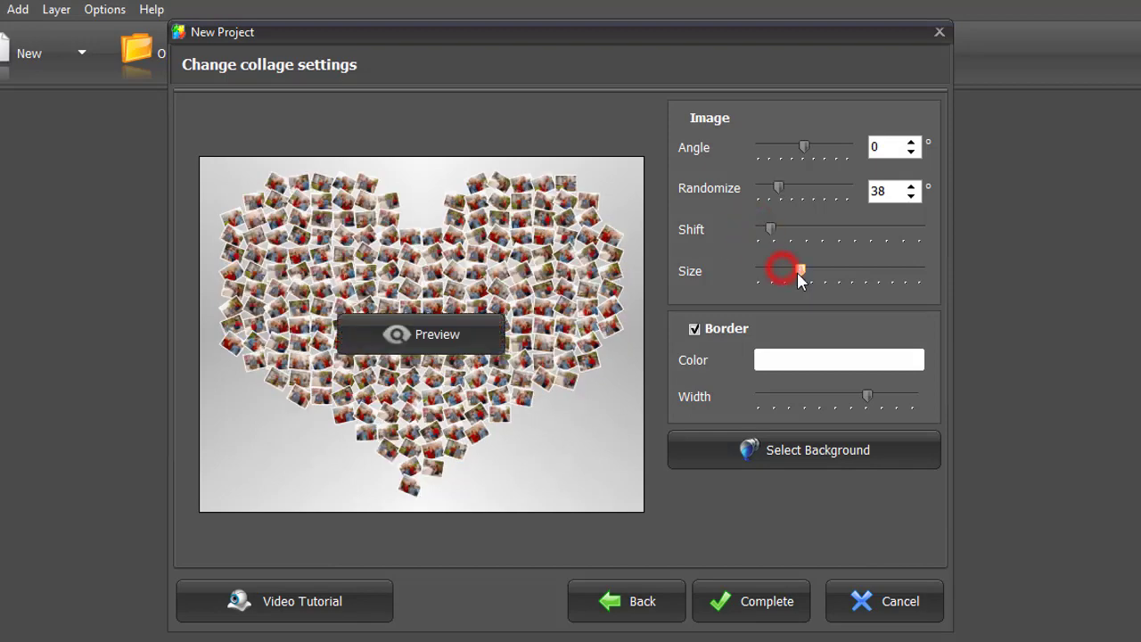
click(463, 332)
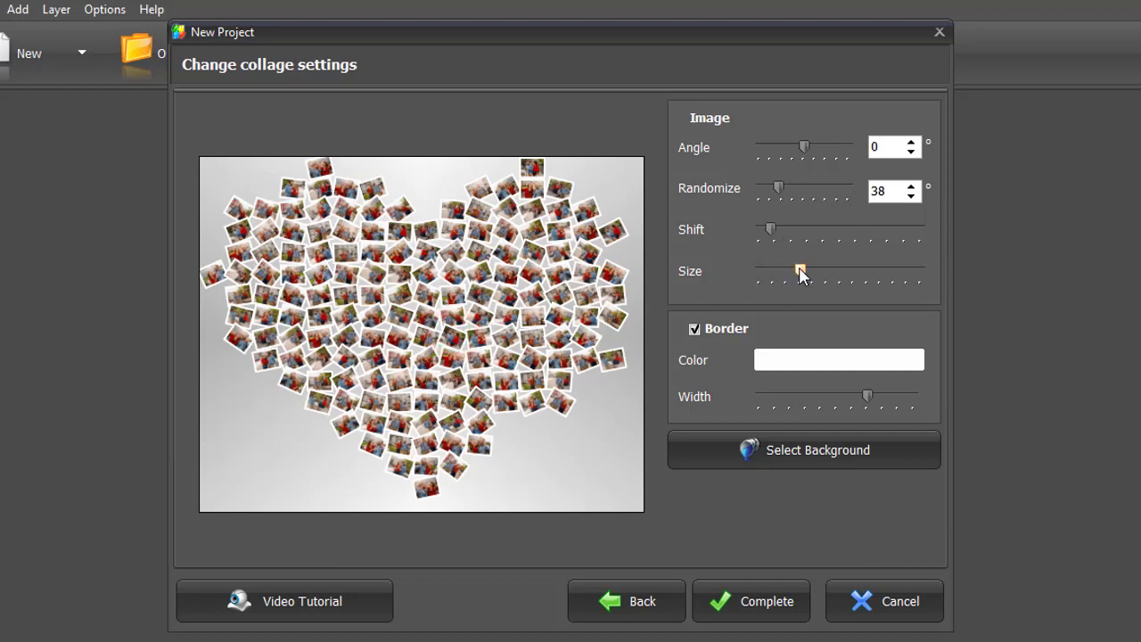
drag(801, 271, 758, 230)
click(461, 325)
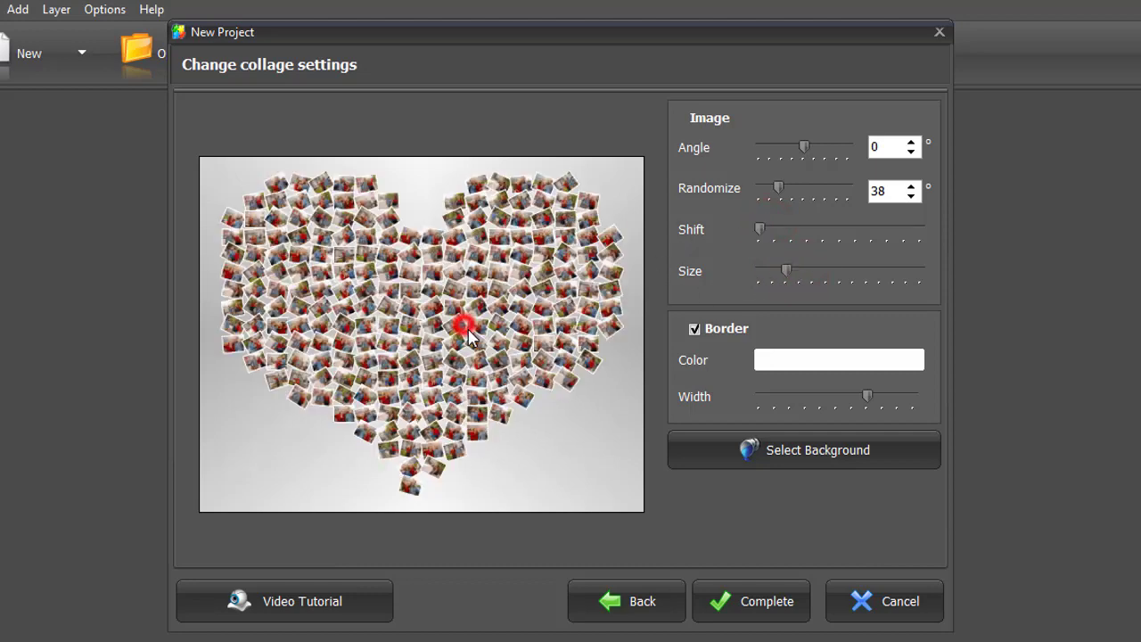
Change the photo borders to maroon (800040) and make them thinner.
click(785, 360)
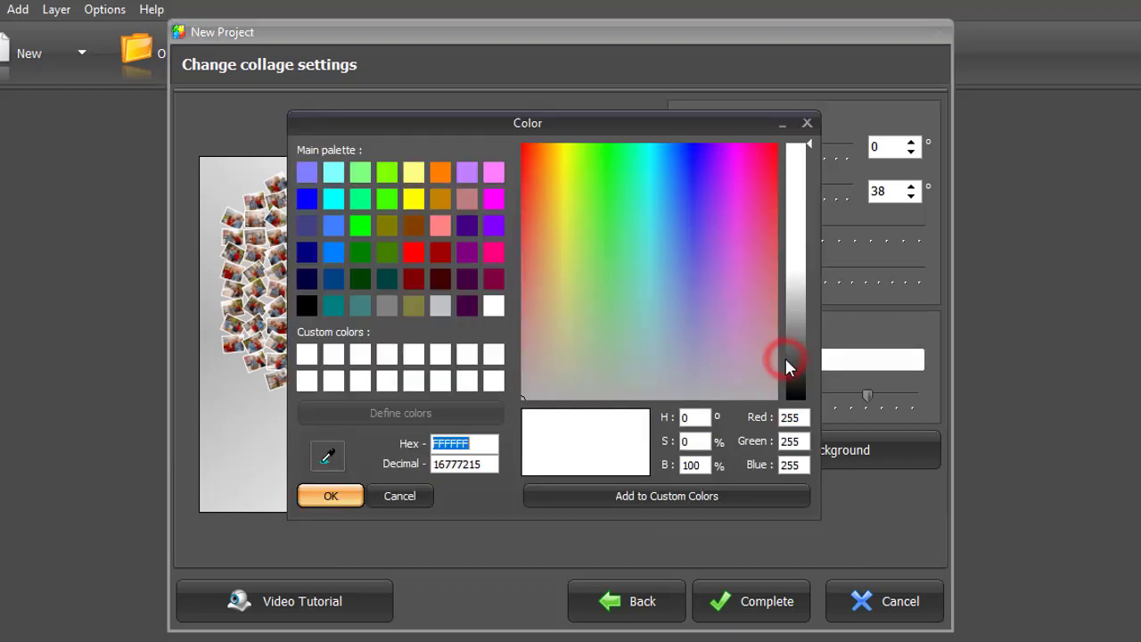
click(495, 280)
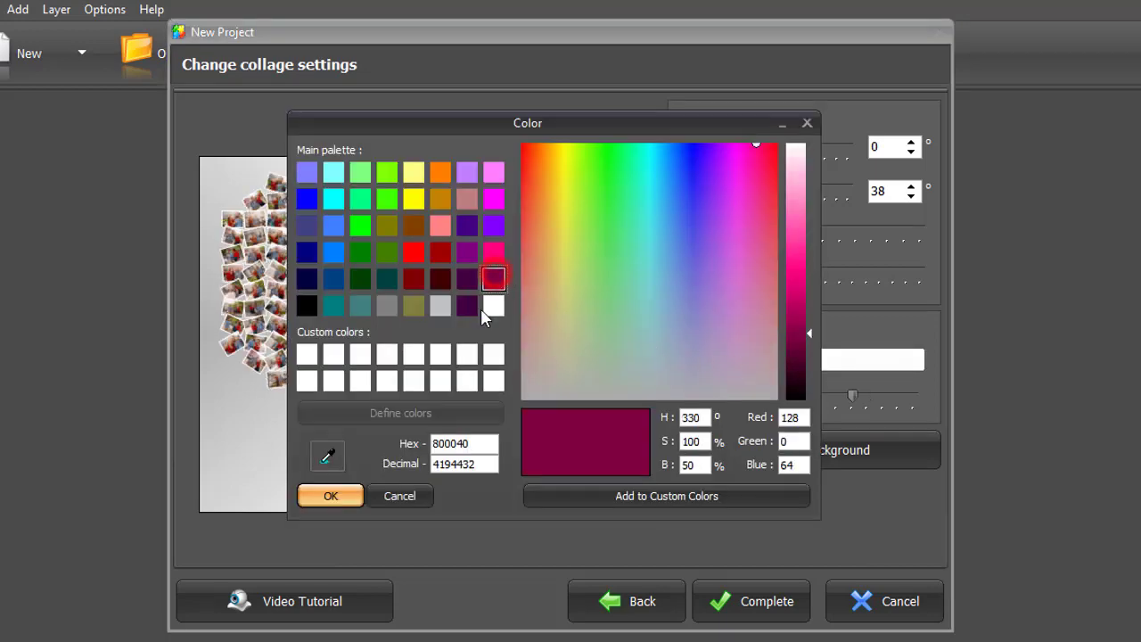
click(331, 495)
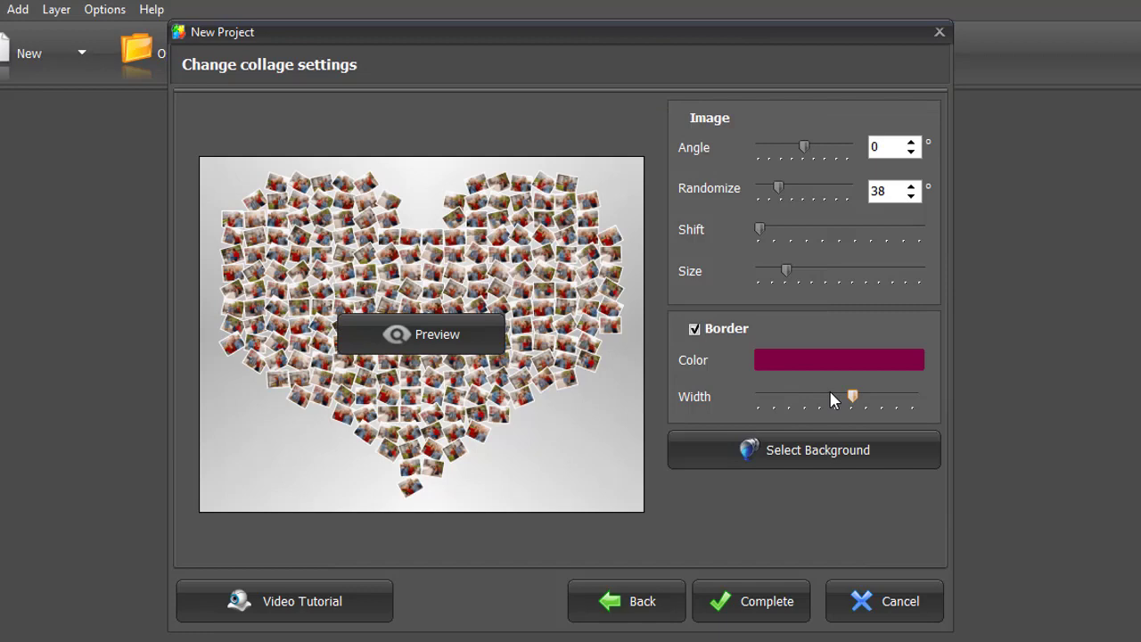
drag(853, 395, 844, 396)
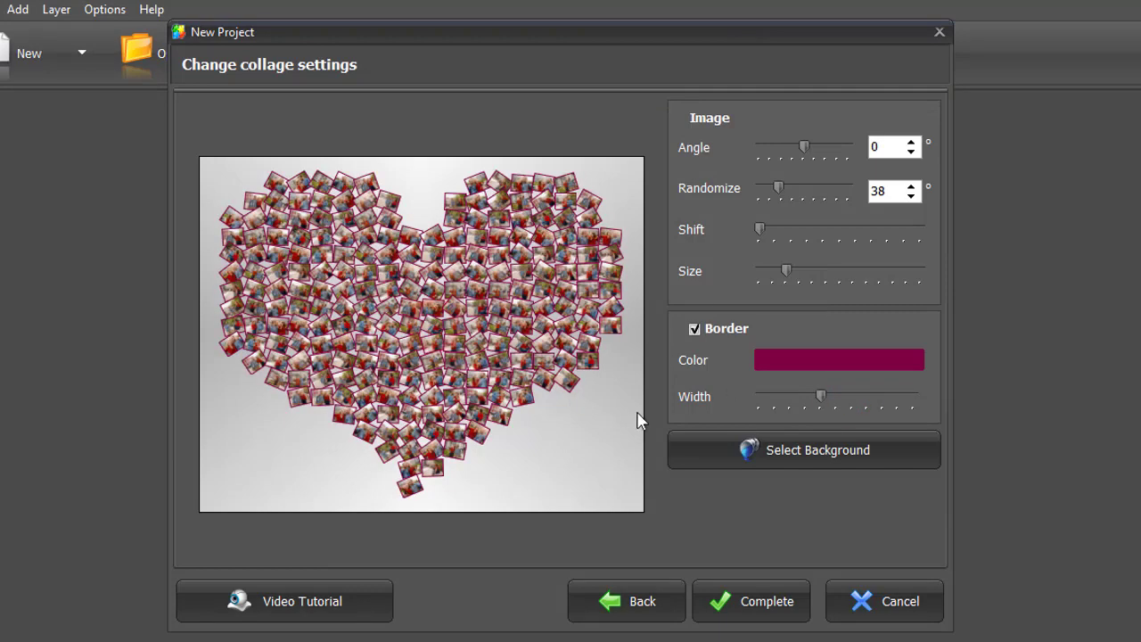
click(779, 451)
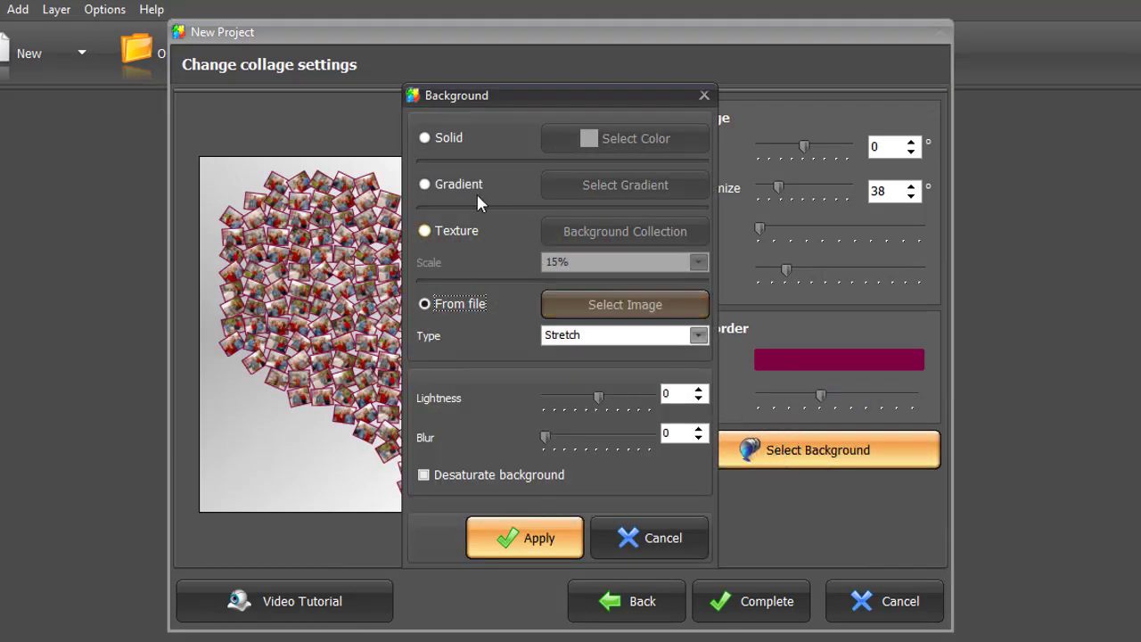
Apply a Gradient background using the pale pink gradient tile.
click(425, 185)
click(594, 191)
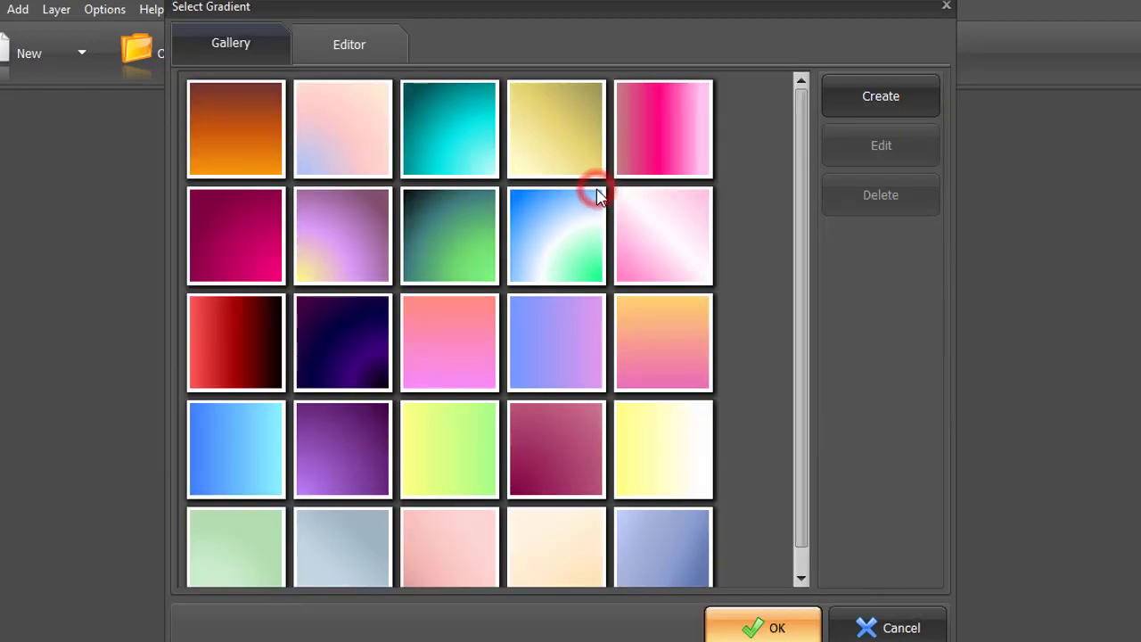
click(684, 256)
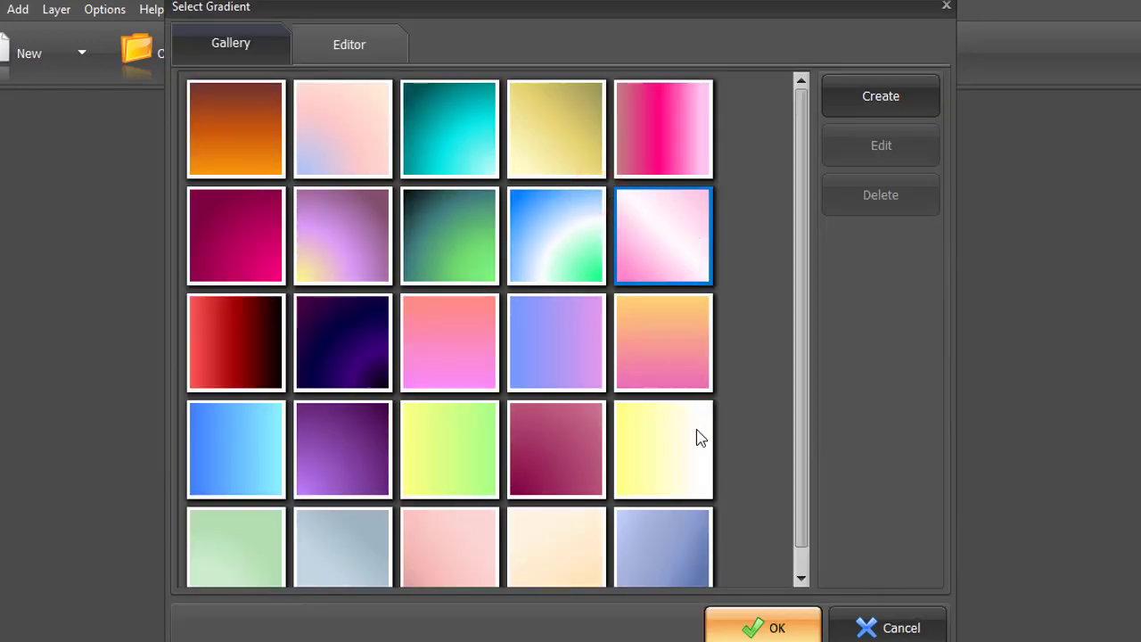
click(788, 626)
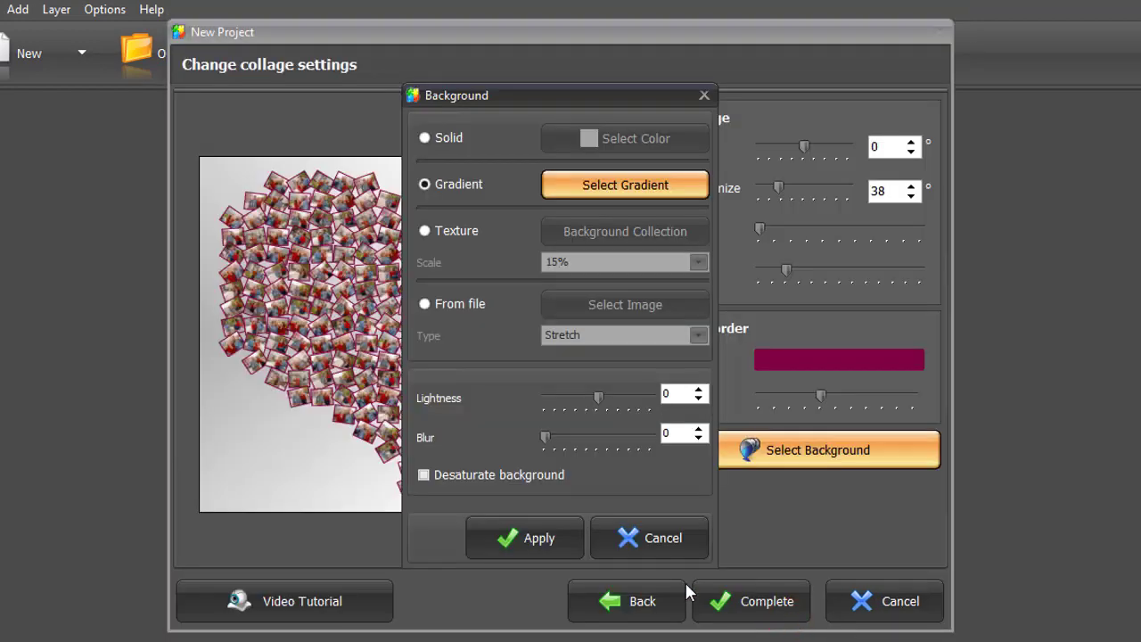
click(555, 539)
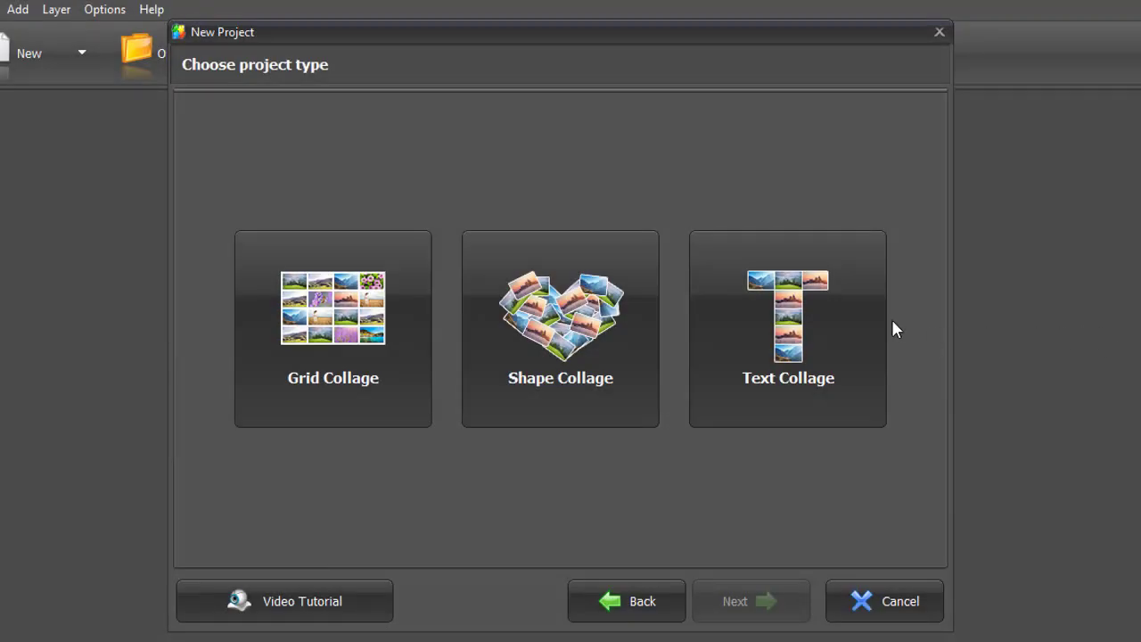
Start a Text Collage on an 8 x 10 page and replace the placeholder with an enlarged 16 toward the lower right.
click(820, 322)
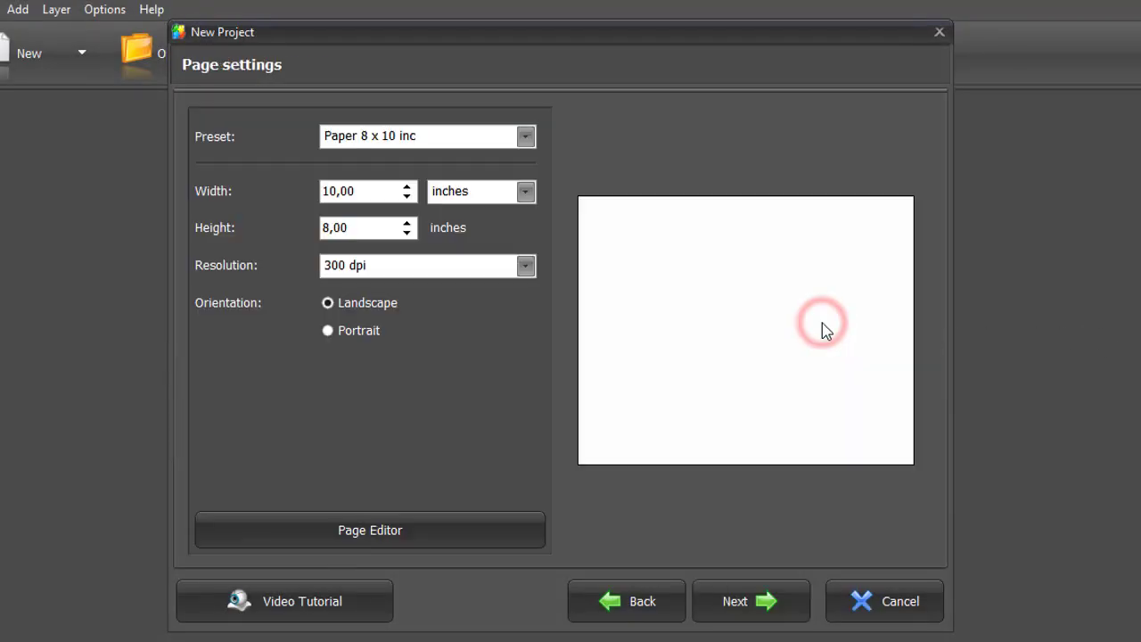
click(763, 603)
double_click(788, 257)
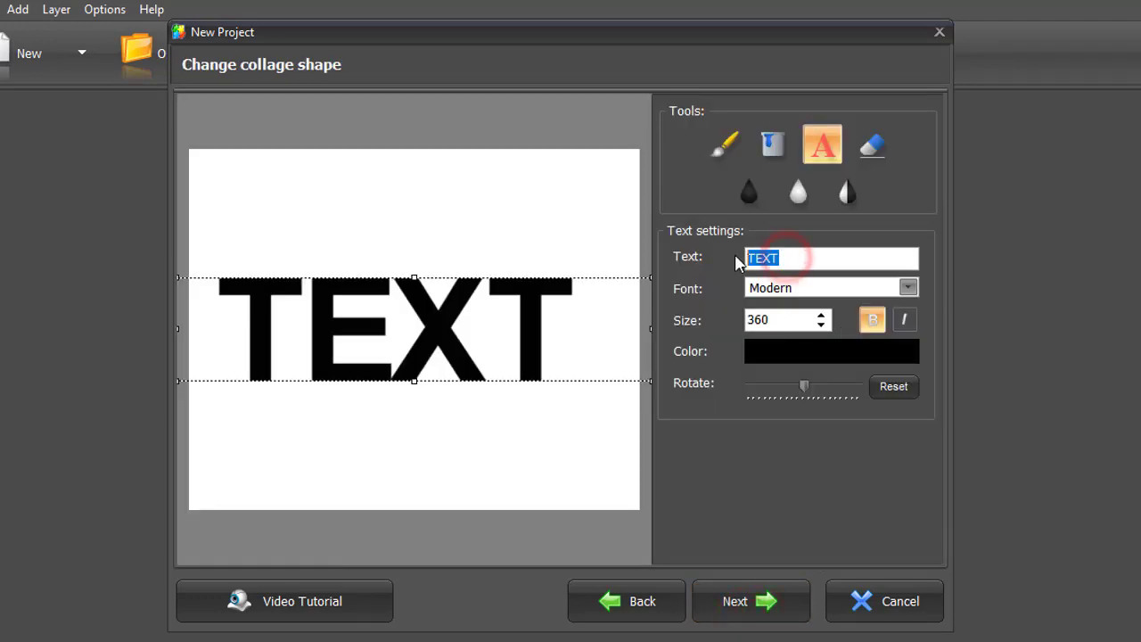
text(16)
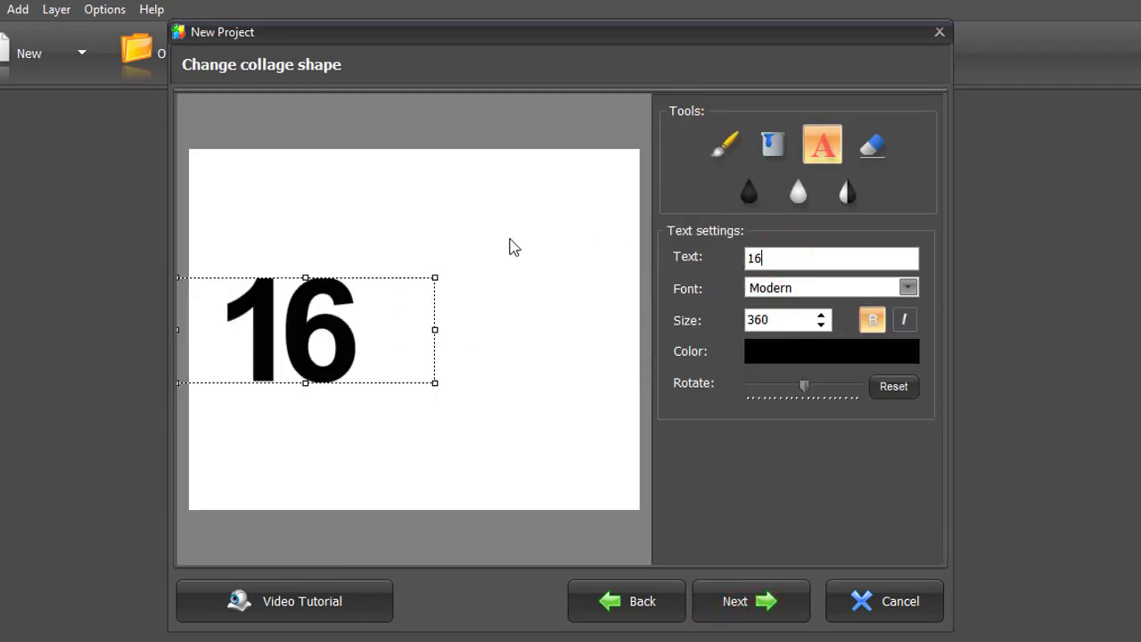
drag(435, 277, 535, 237)
drag(342, 294, 519, 406)
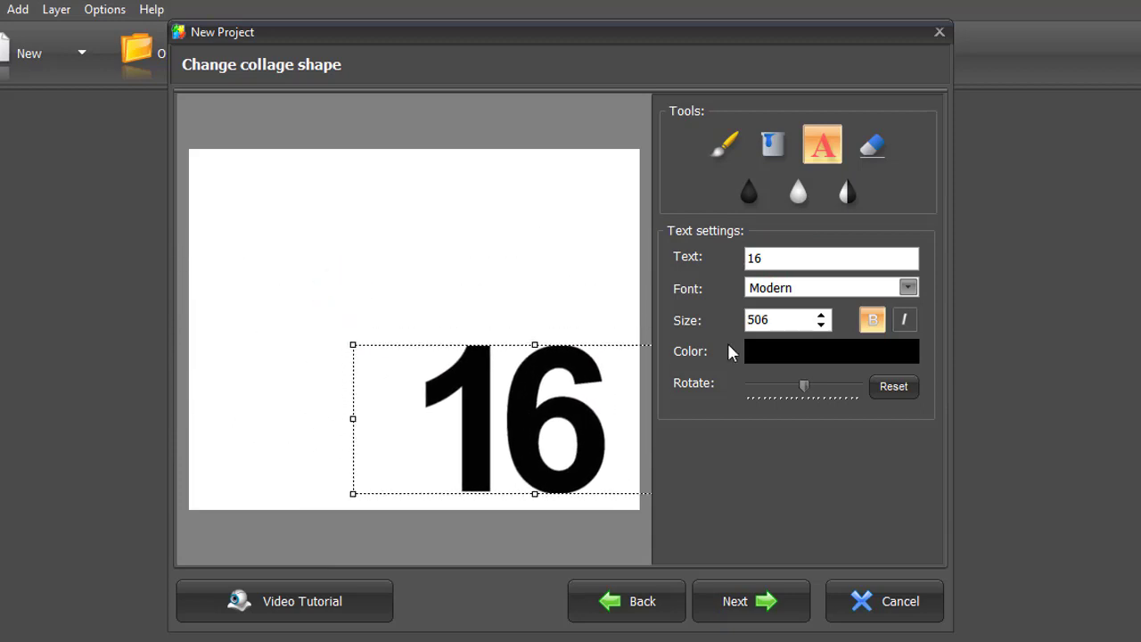
Set the 16 caption's font to Tahoma and nudge it up and left.
click(908, 287)
click(910, 453)
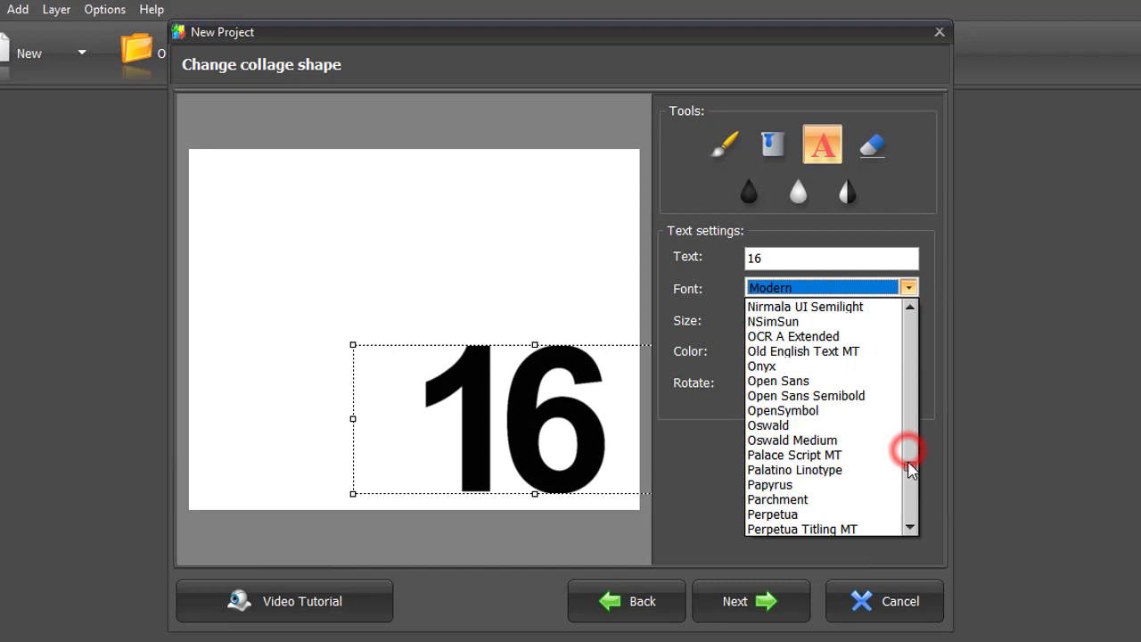
scroll(909, 469, down, 15)
click(874, 512)
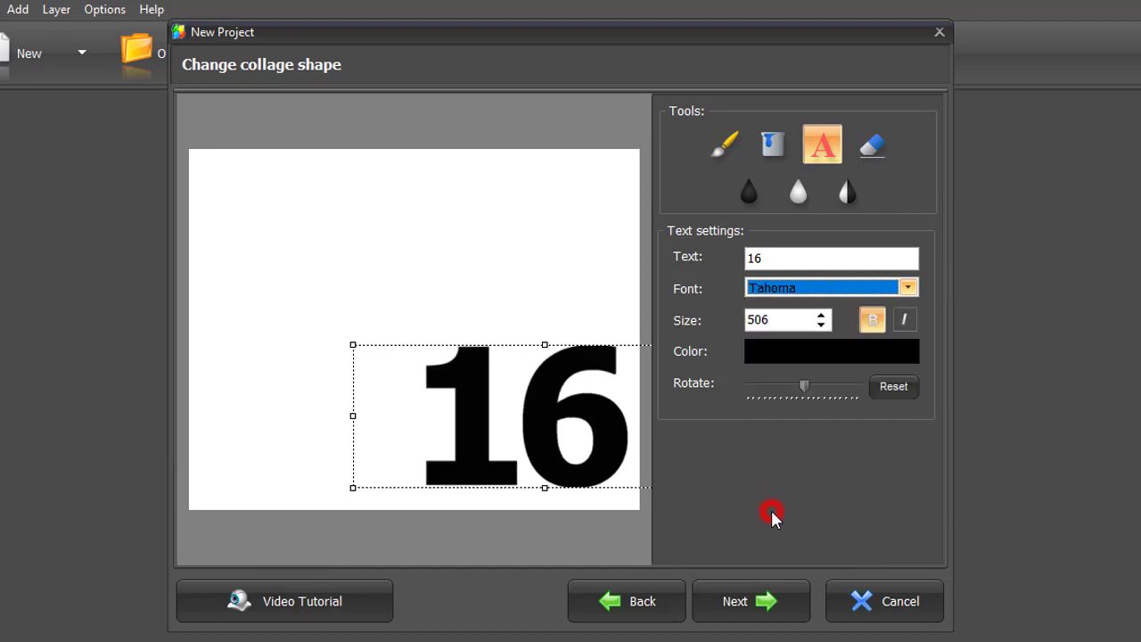
drag(586, 424, 564, 414)
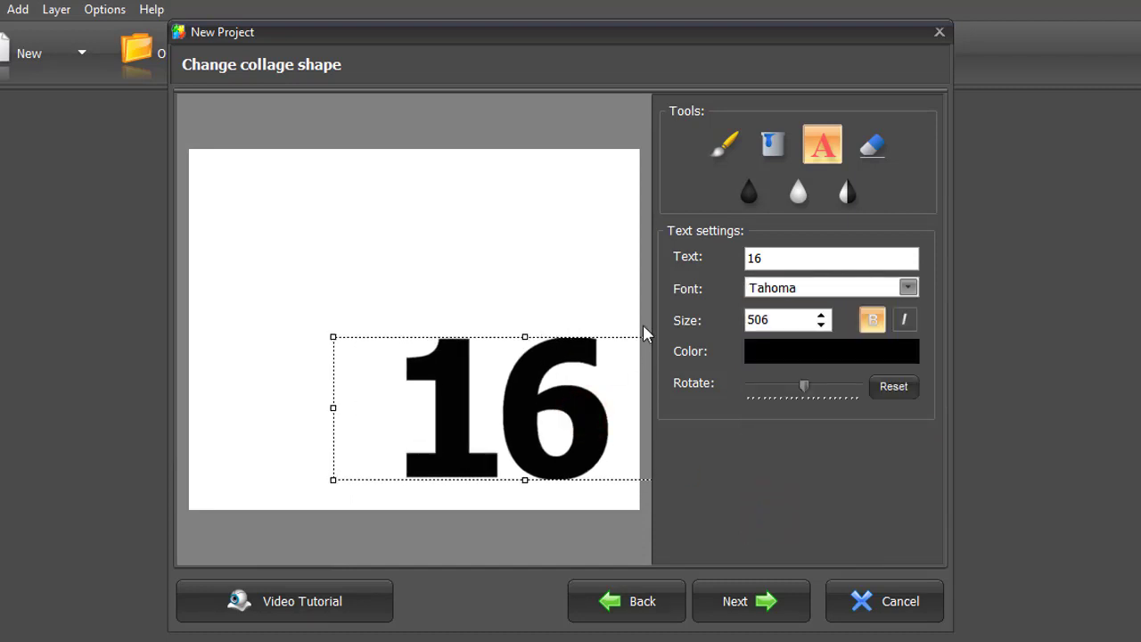
Add a second caption AVA in Tahoma at the top of the page, slightly enlarged.
click(822, 145)
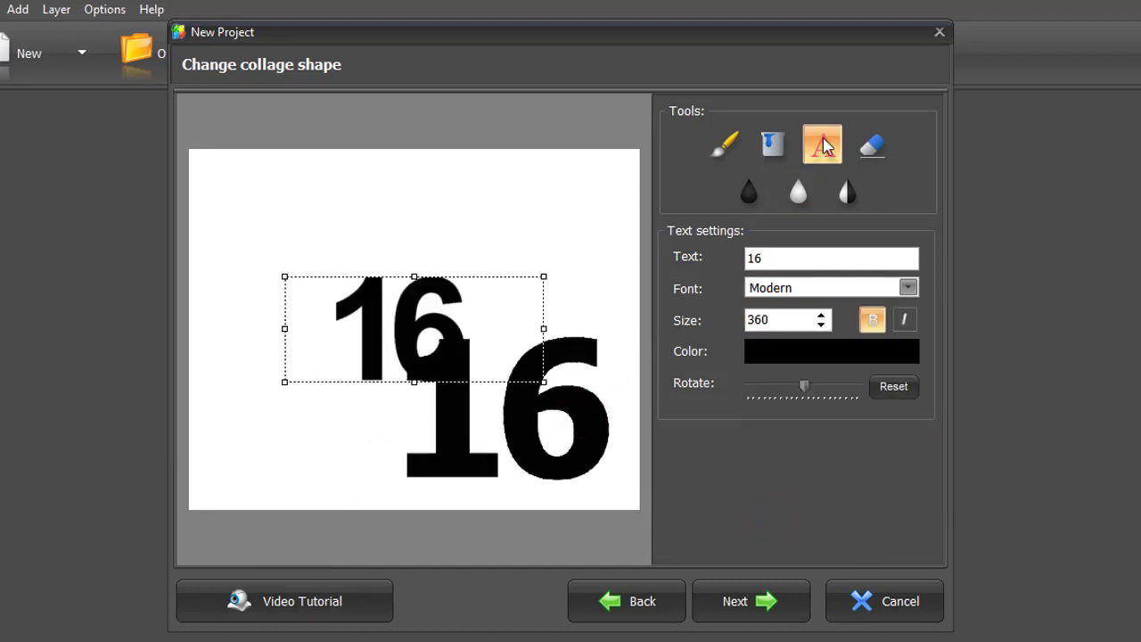
double_click(771, 256)
text(AVA)
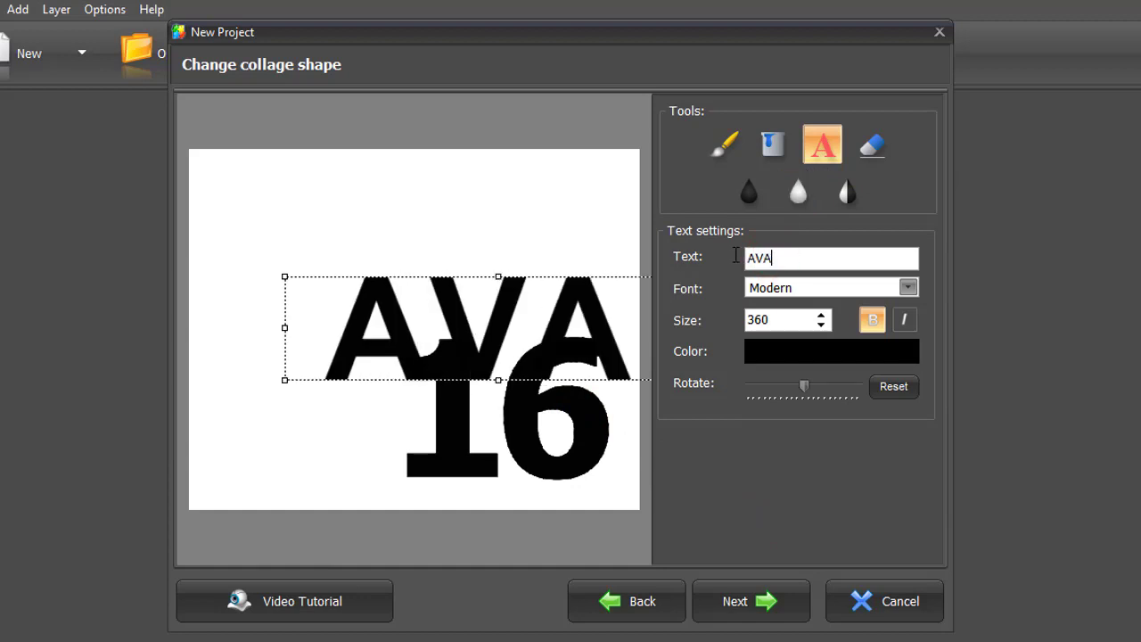
drag(583, 300, 484, 205)
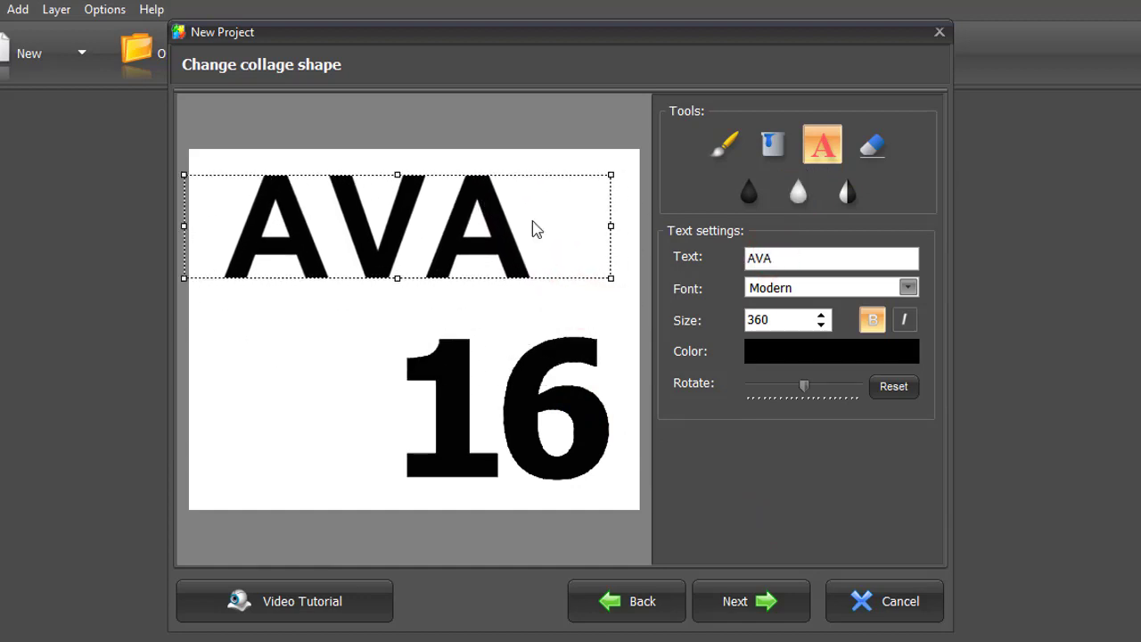
click(906, 287)
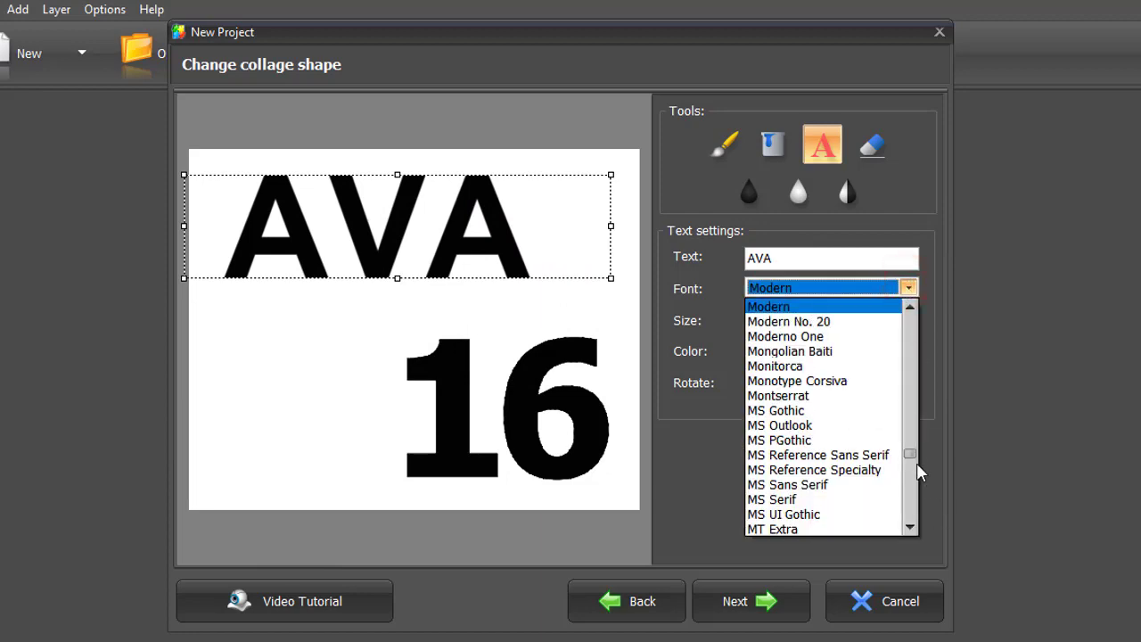
drag(909, 455, 919, 504)
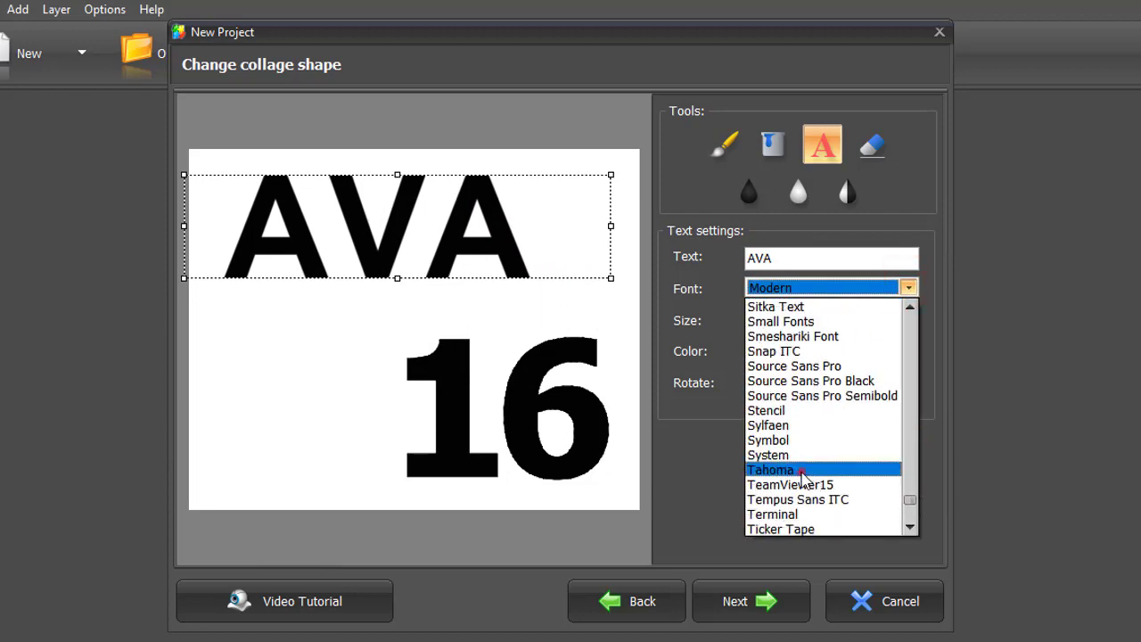
click(802, 470)
drag(573, 173, 603, 166)
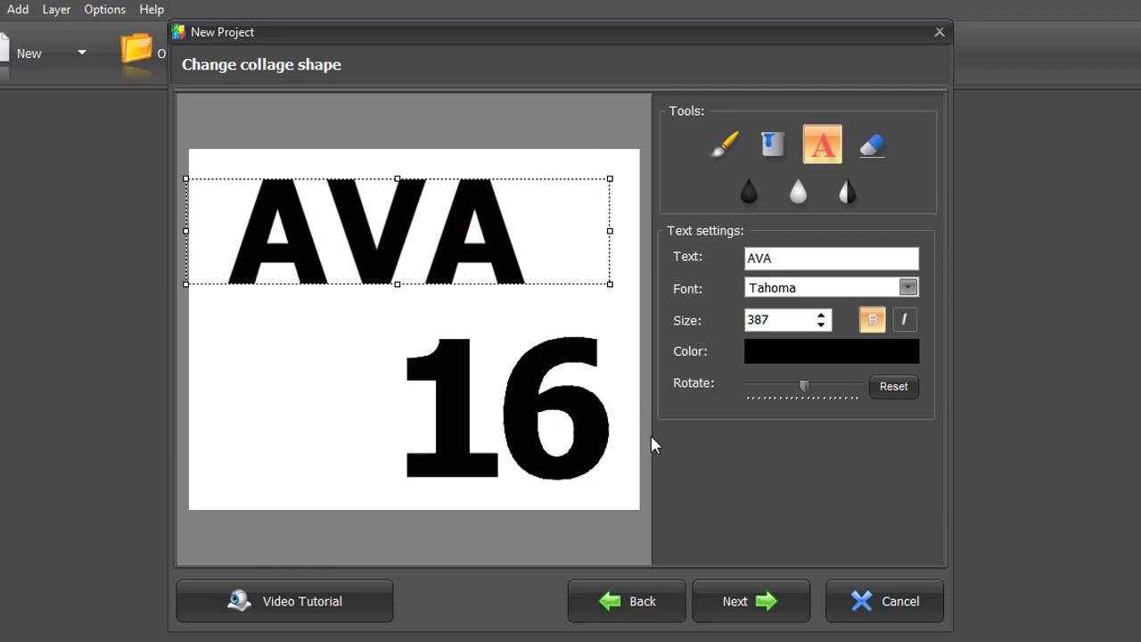
Add all photos from the '16' folder to the collage.
click(771, 604)
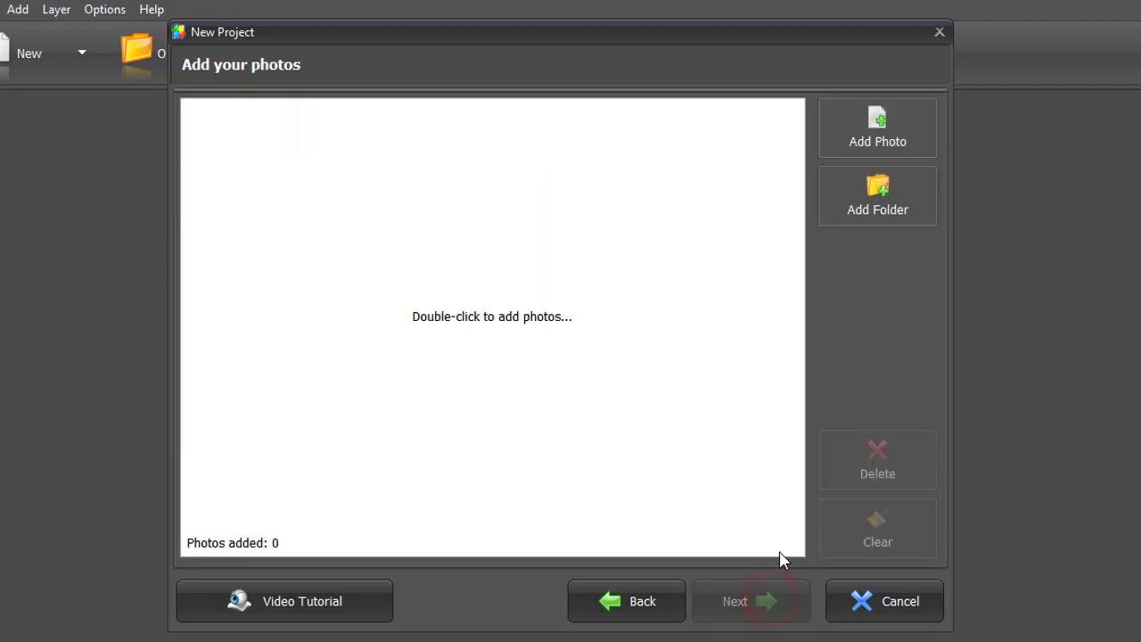
click(840, 207)
click(691, 352)
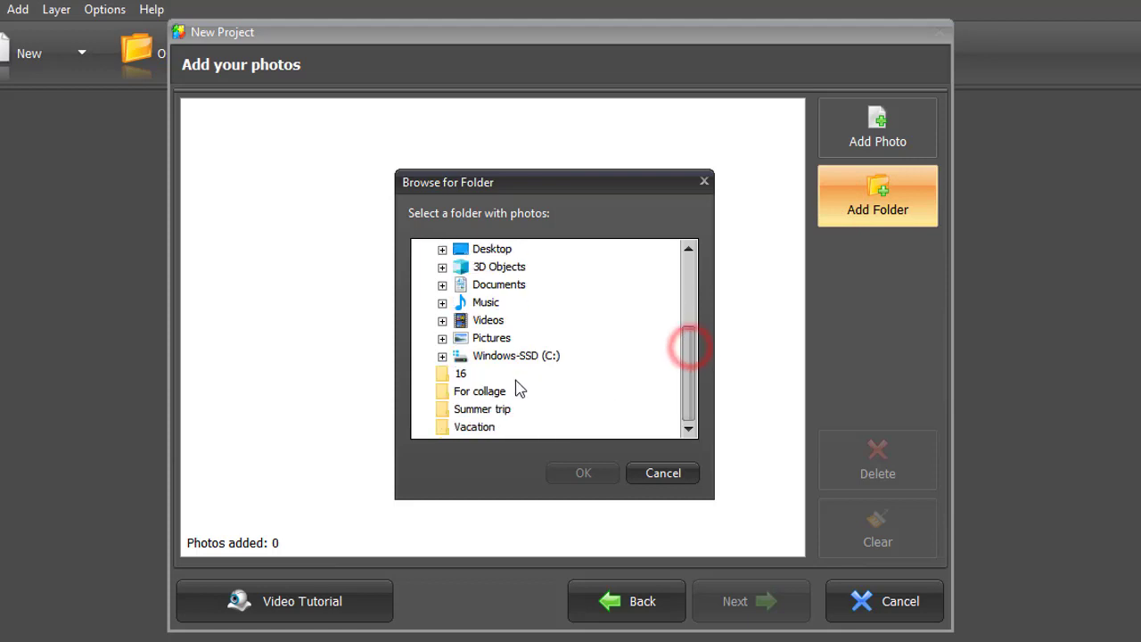
click(460, 373)
click(585, 473)
click(756, 602)
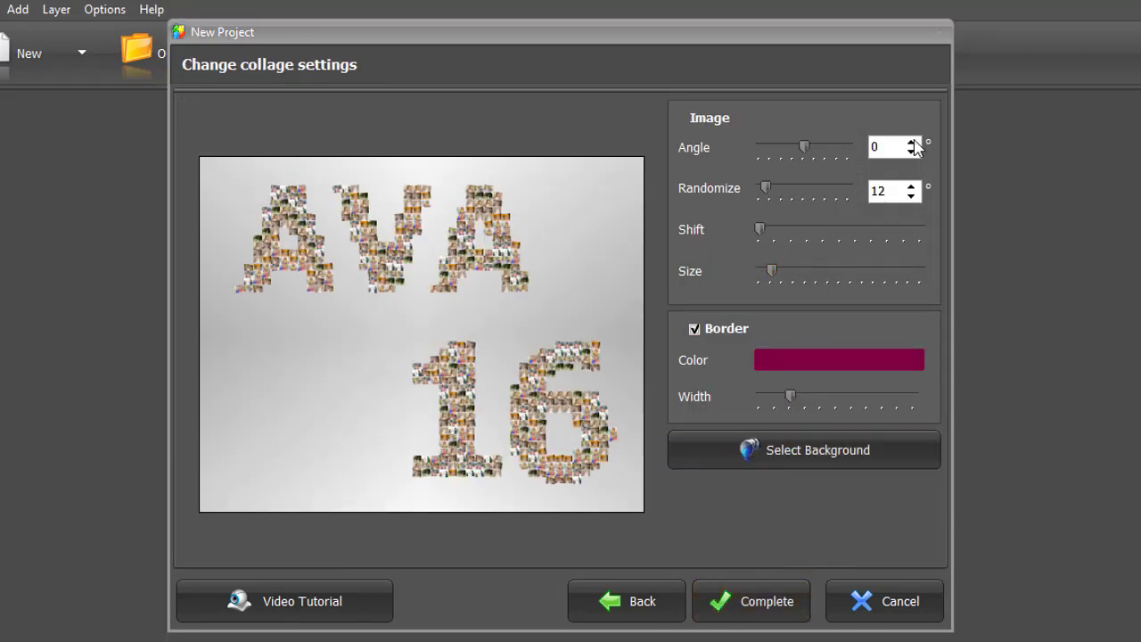
Tilt the photos to a 5° angle and shrink the tiles to minimum size, previewing the result.
click(911, 142)
click(912, 142)
click(912, 142)
click(911, 142)
click(911, 142)
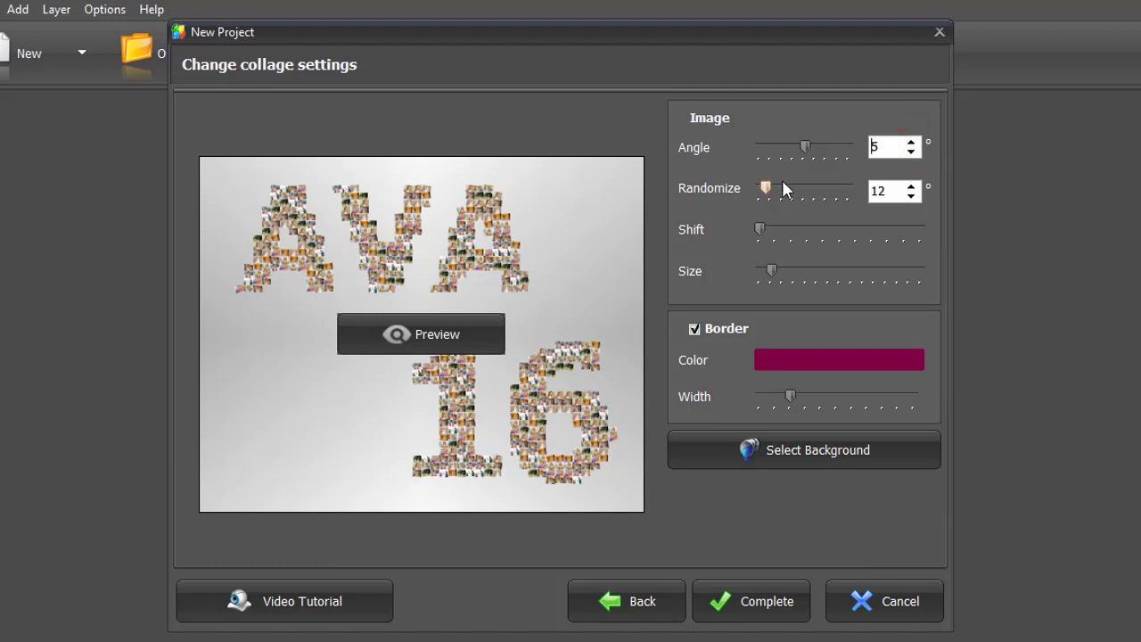
click(449, 334)
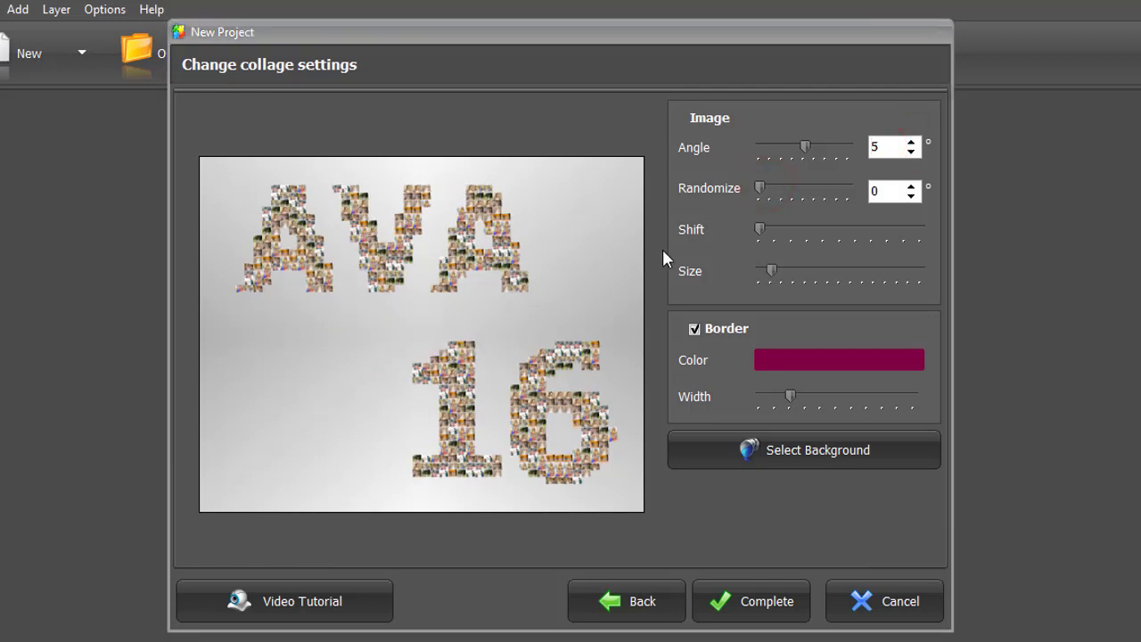
drag(772, 272, 782, 271)
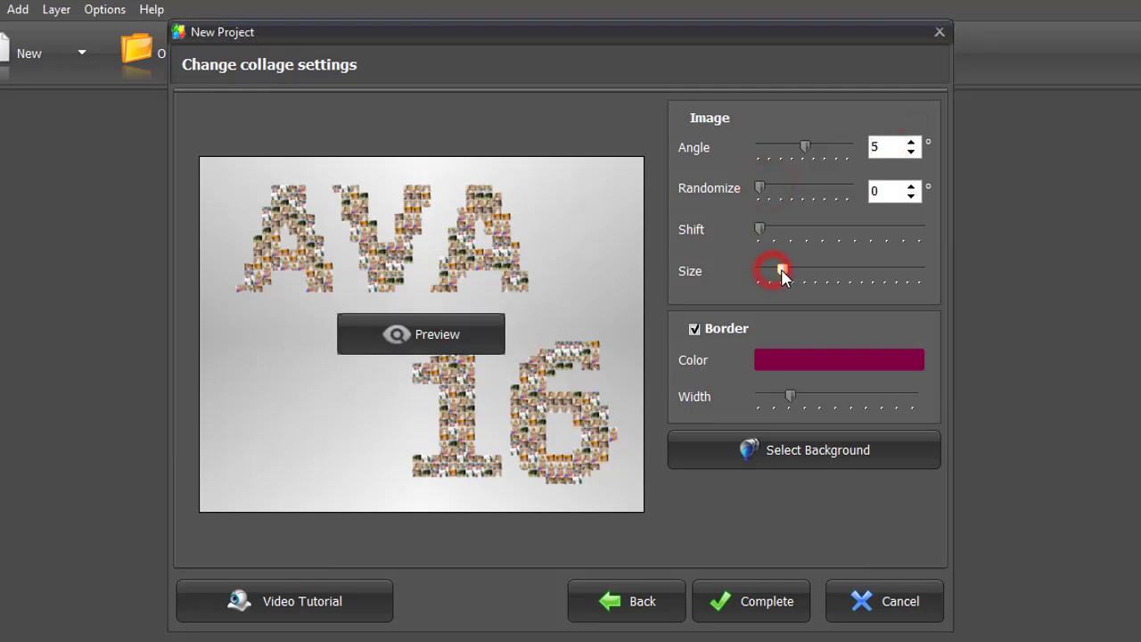
click(465, 331)
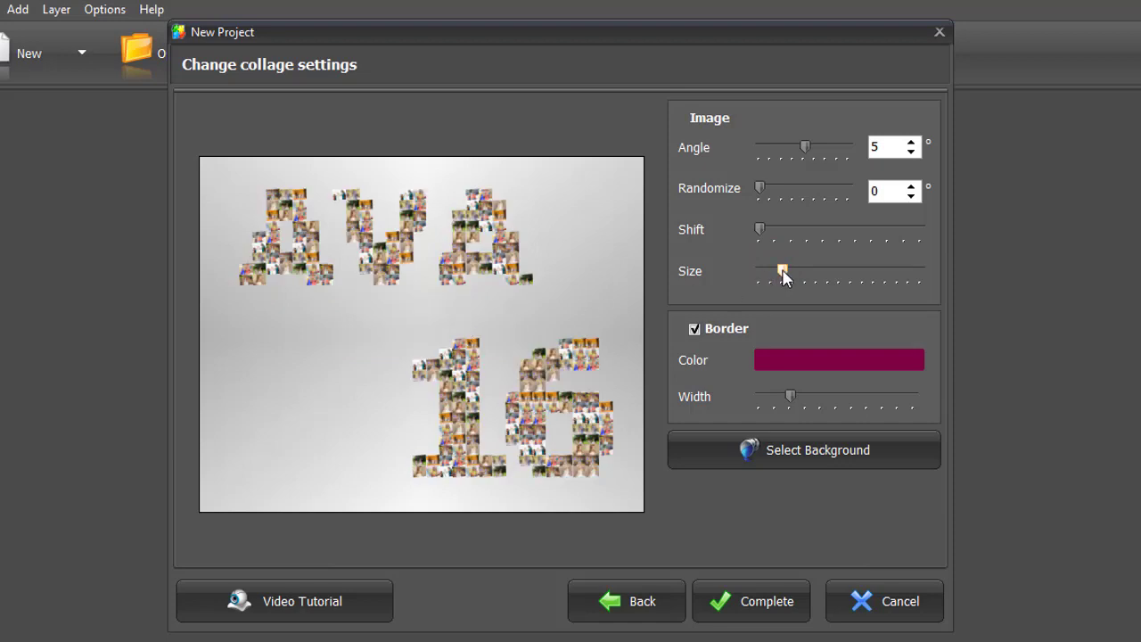
drag(782, 272, 760, 272)
click(448, 331)
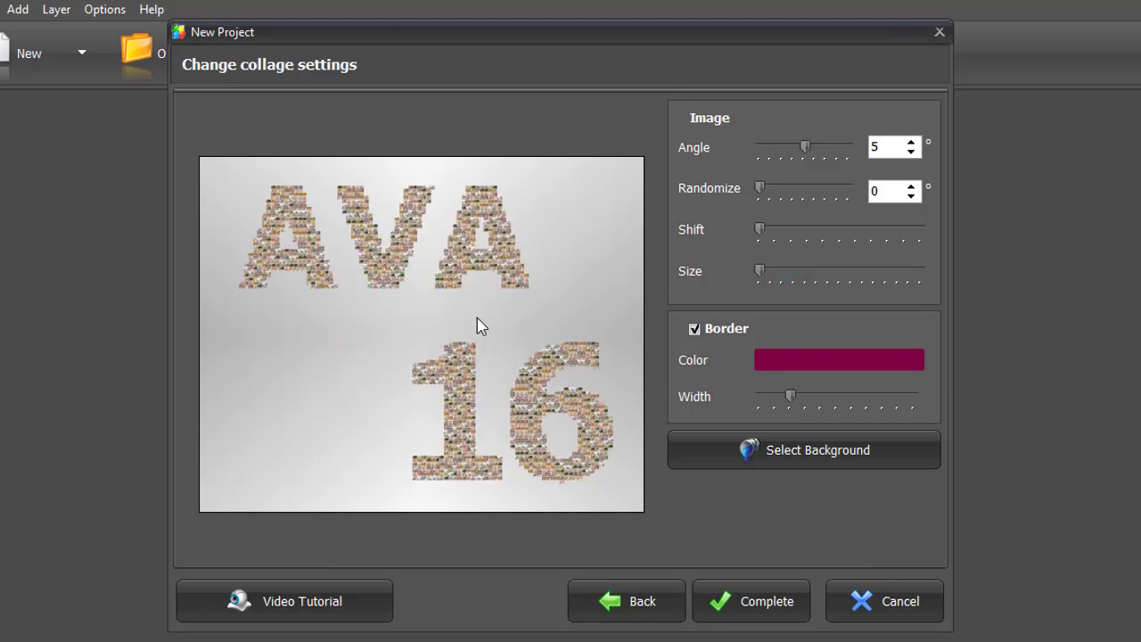
click(760, 449)
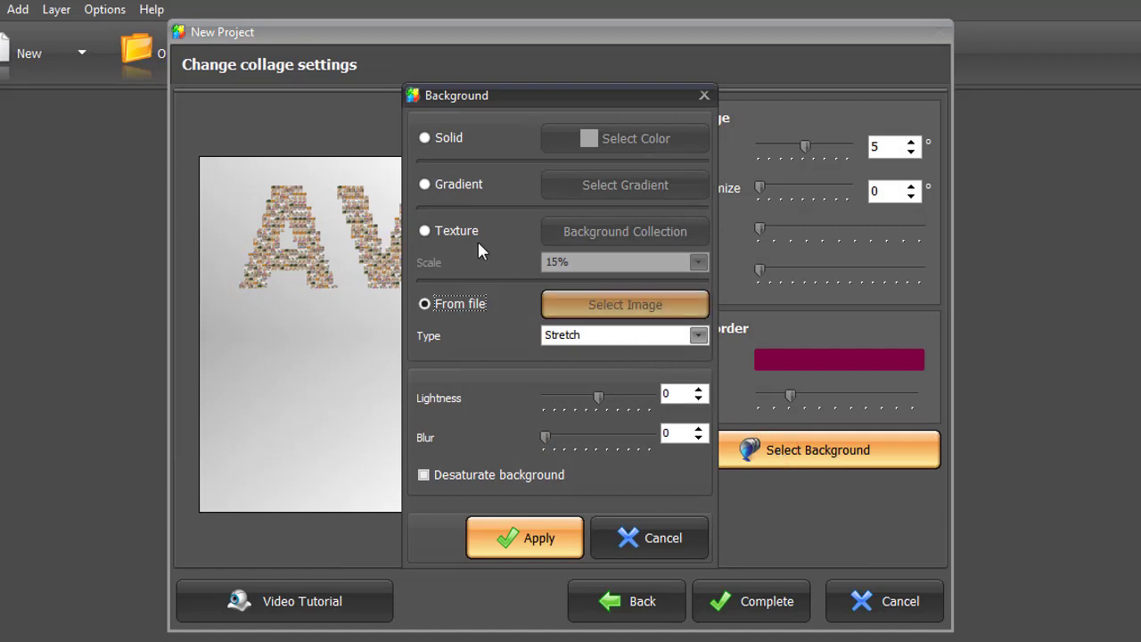
Apply the beige bokeh texture from the Background Collection, tiled, then complete the collage.
click(424, 230)
click(583, 232)
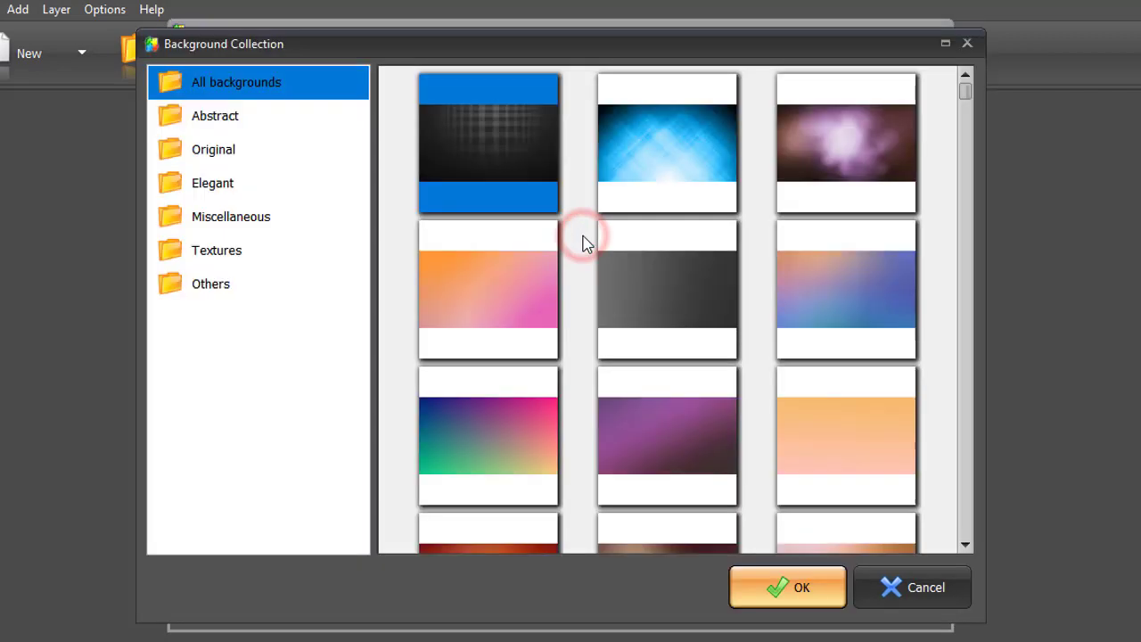
drag(967, 96, 978, 136)
click(510, 306)
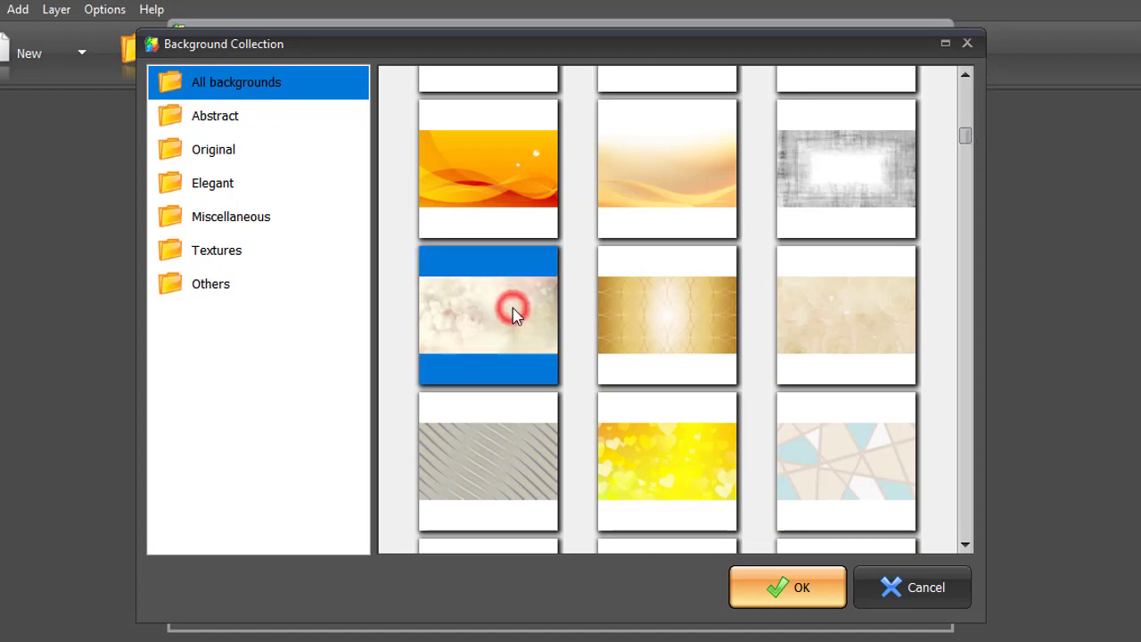
click(801, 583)
click(698, 262)
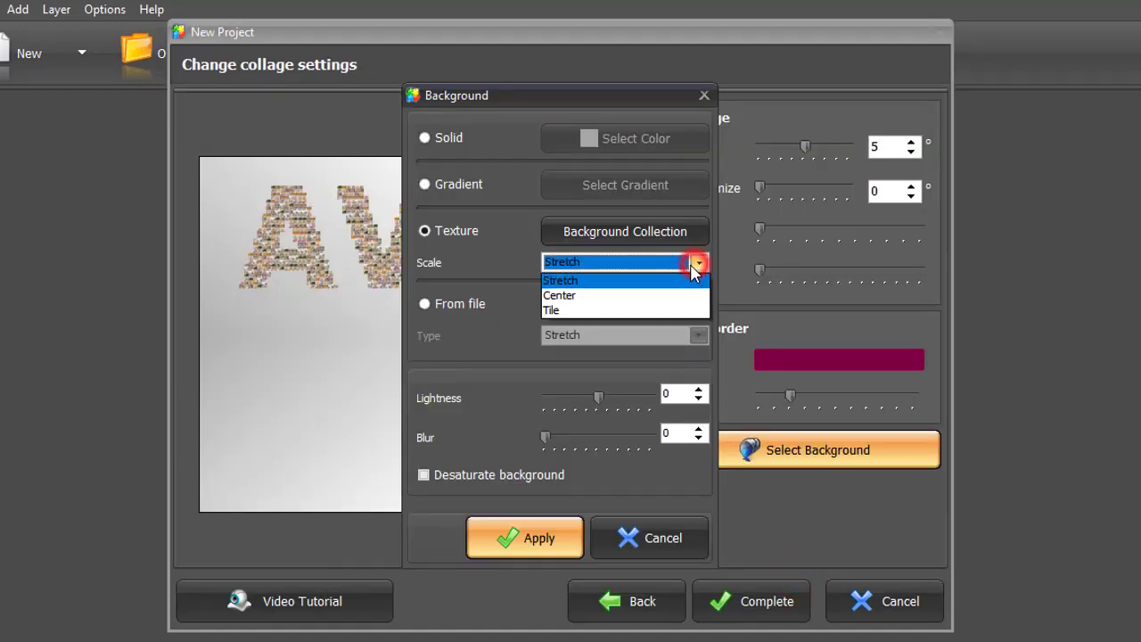
click(655, 305)
click(537, 539)
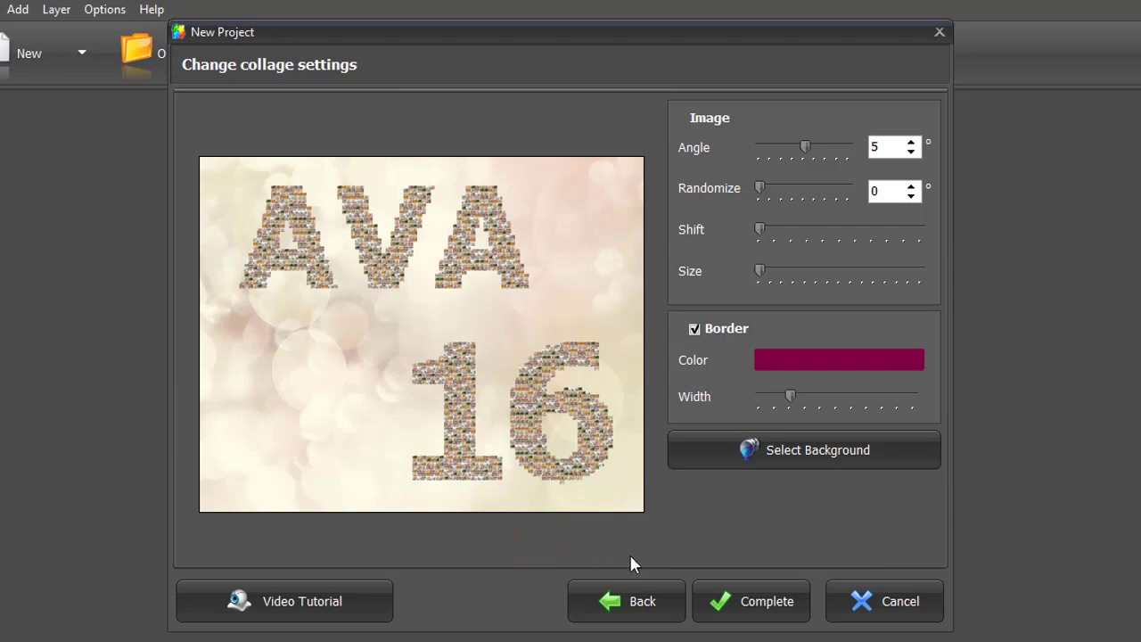
click(752, 601)
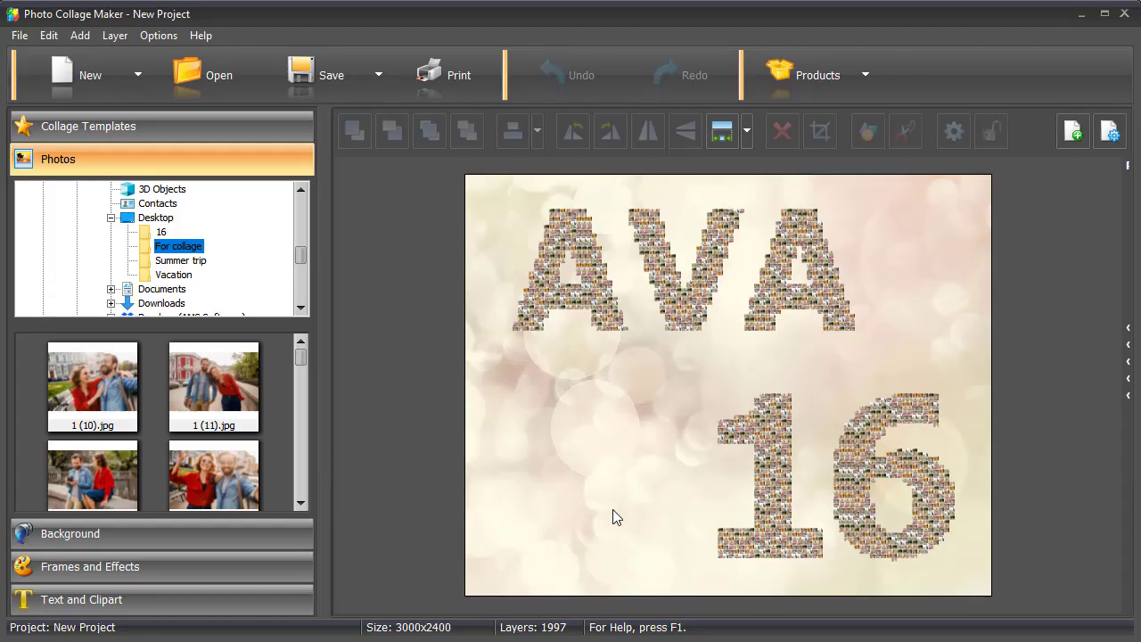
Add a 'Sweet' text caption to the collage in the Bad Script font.
click(191, 601)
drag(105, 318, 23, 321)
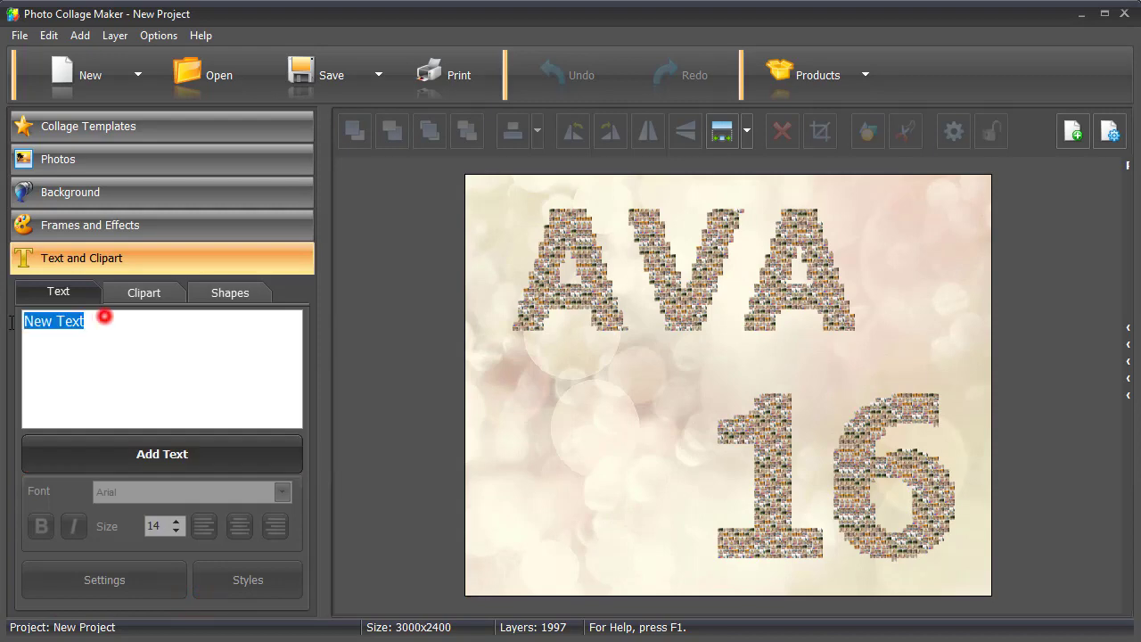
text(Sweet)
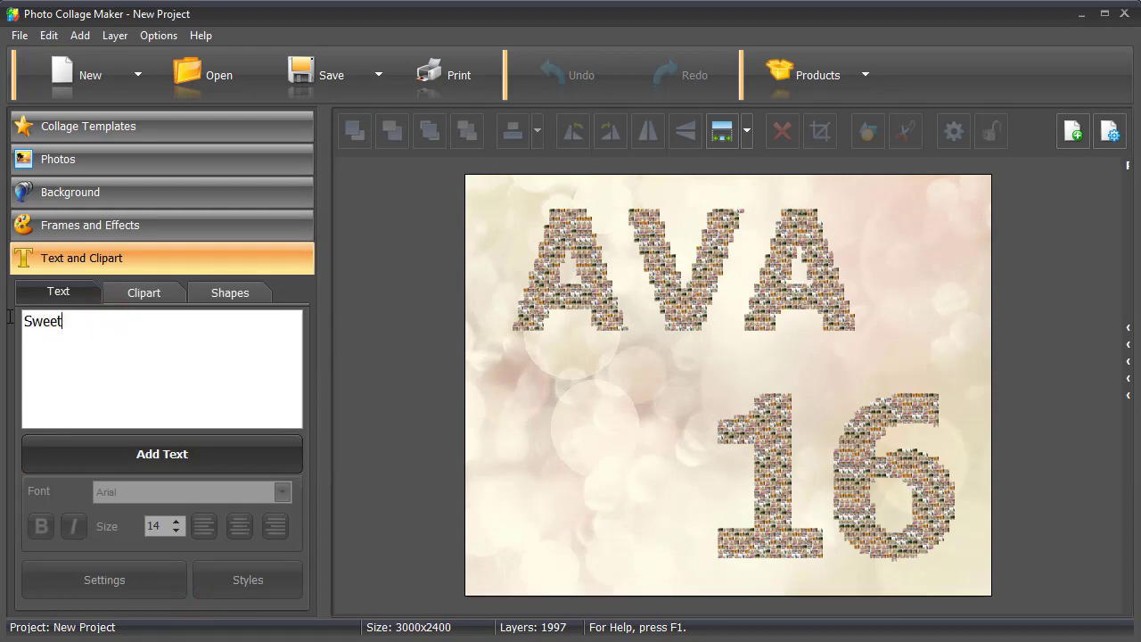
click(139, 453)
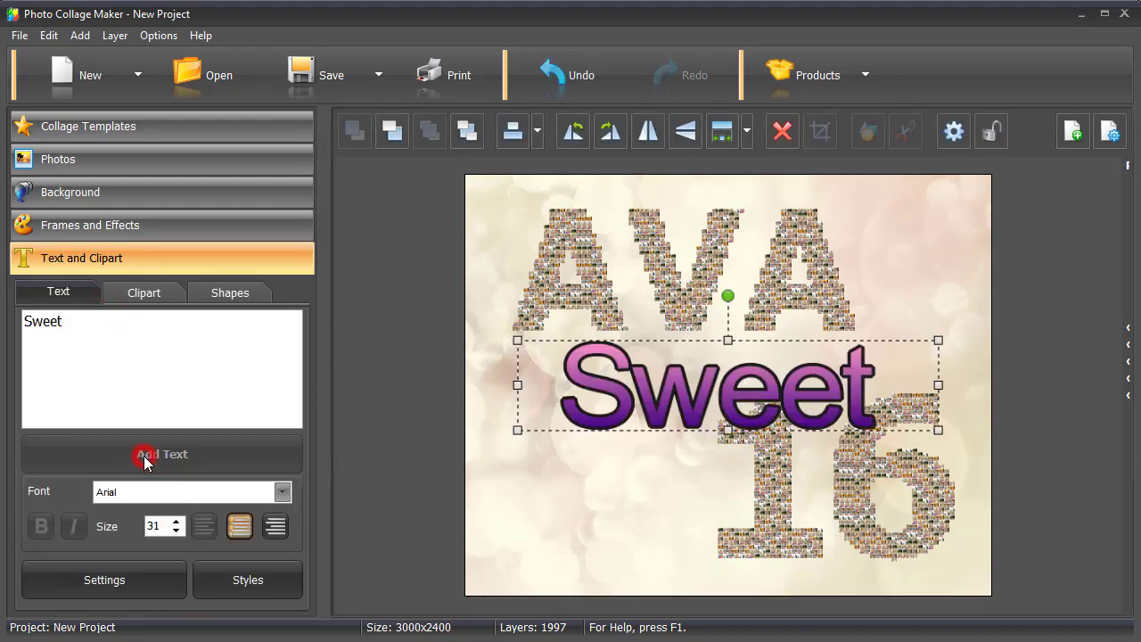
click(127, 576)
click(756, 371)
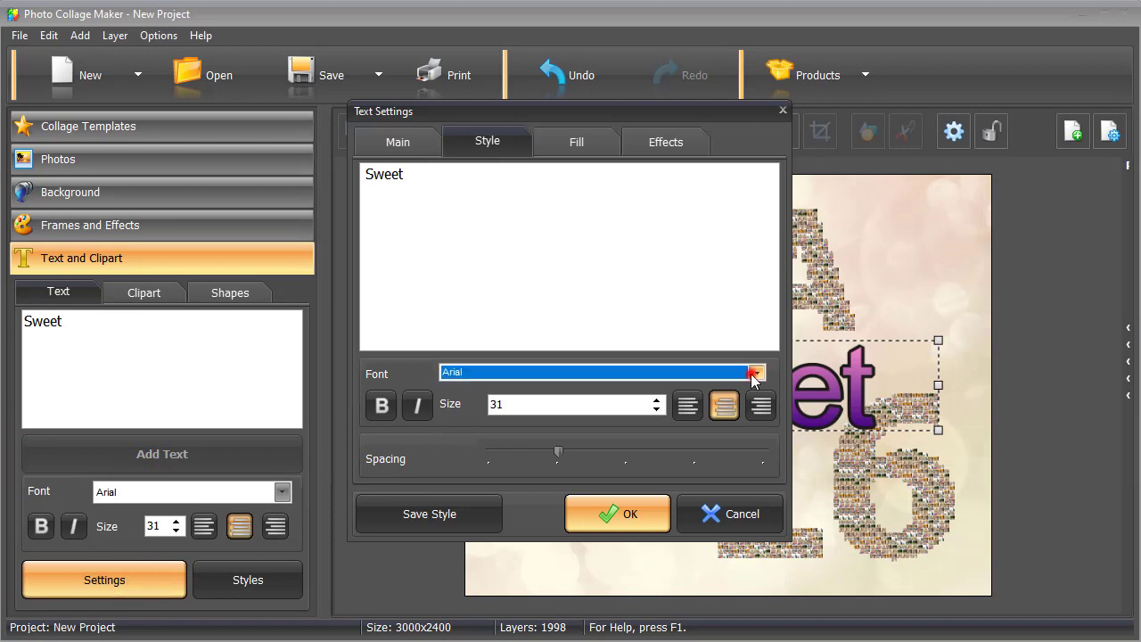
click(520, 469)
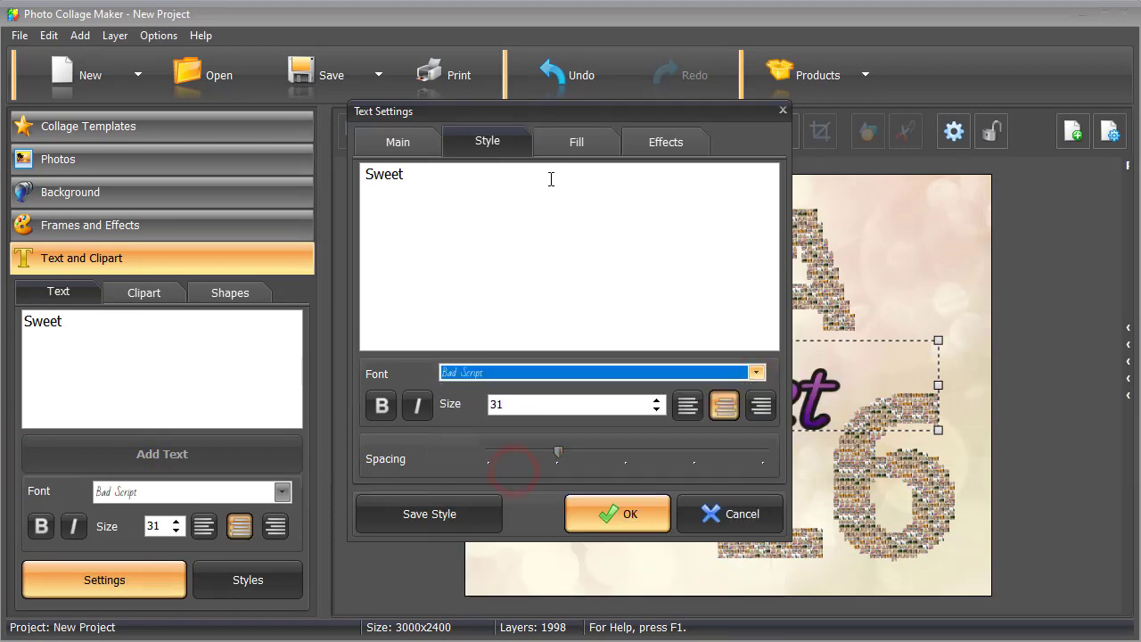
Give Sweet a solid dark crimson fill with no outline, shrink it, and place it left of the 16.
click(565, 142)
click(374, 180)
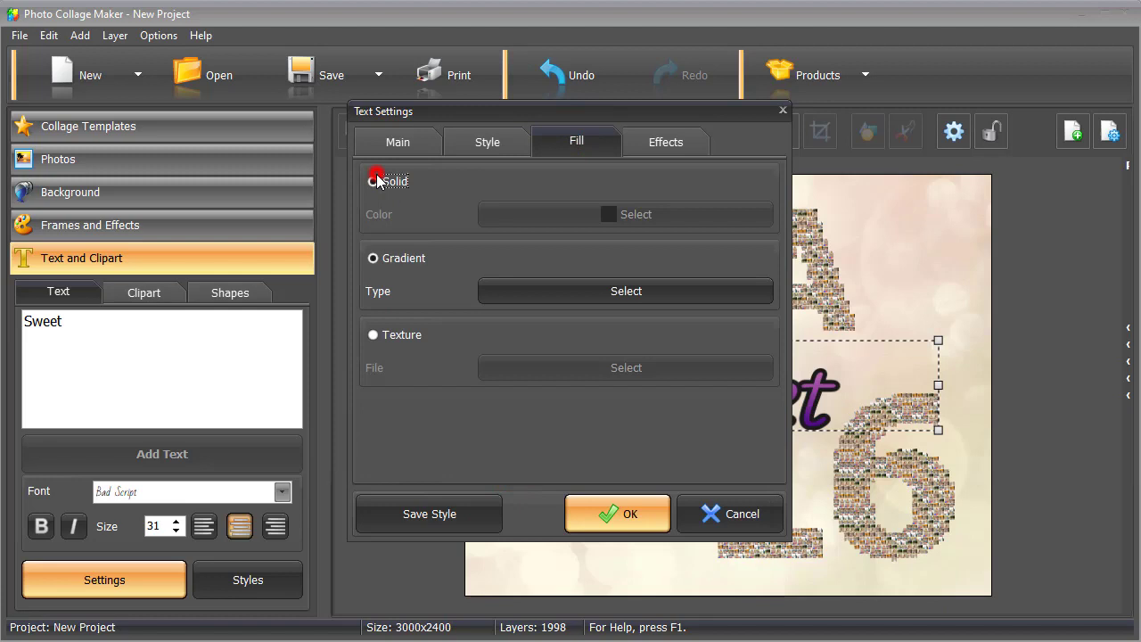
click(567, 216)
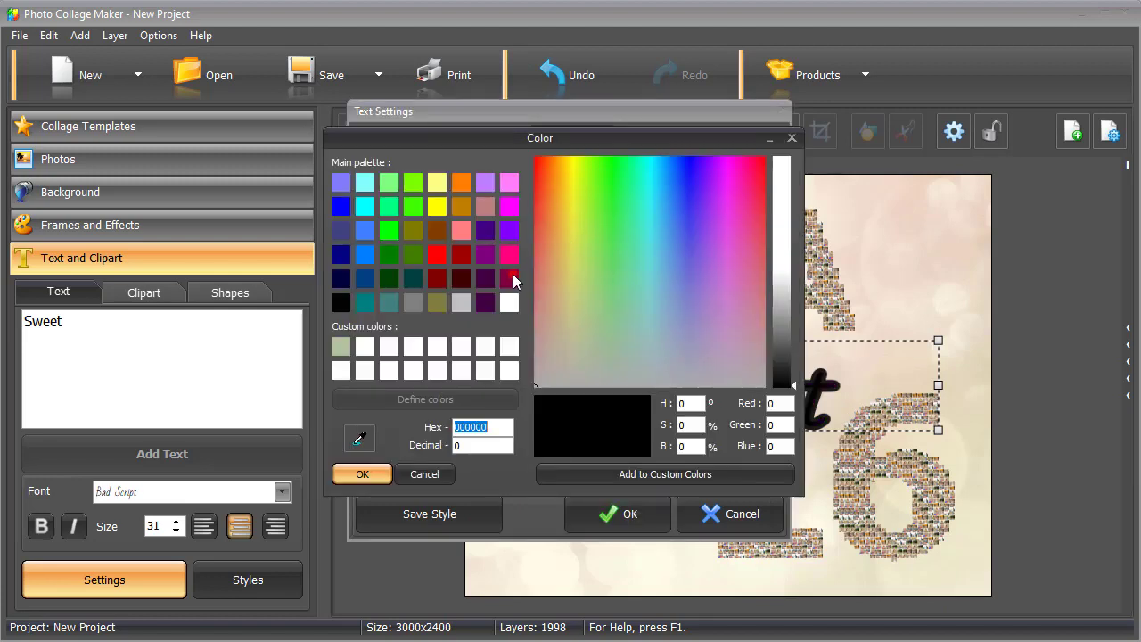
click(509, 279)
click(362, 473)
click(670, 143)
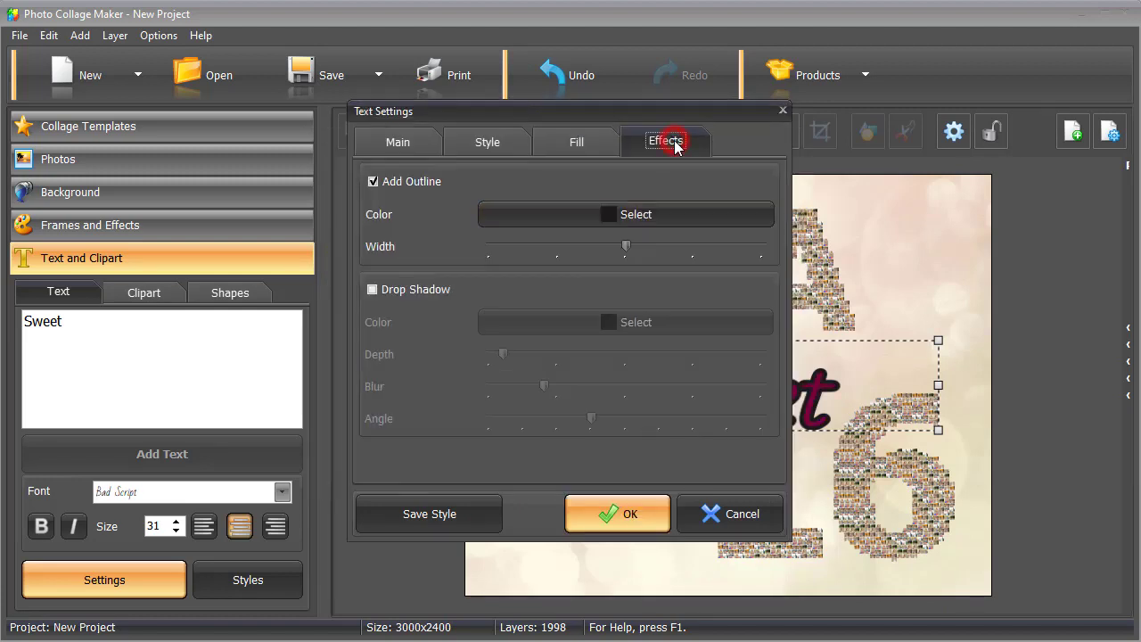
click(373, 182)
click(615, 516)
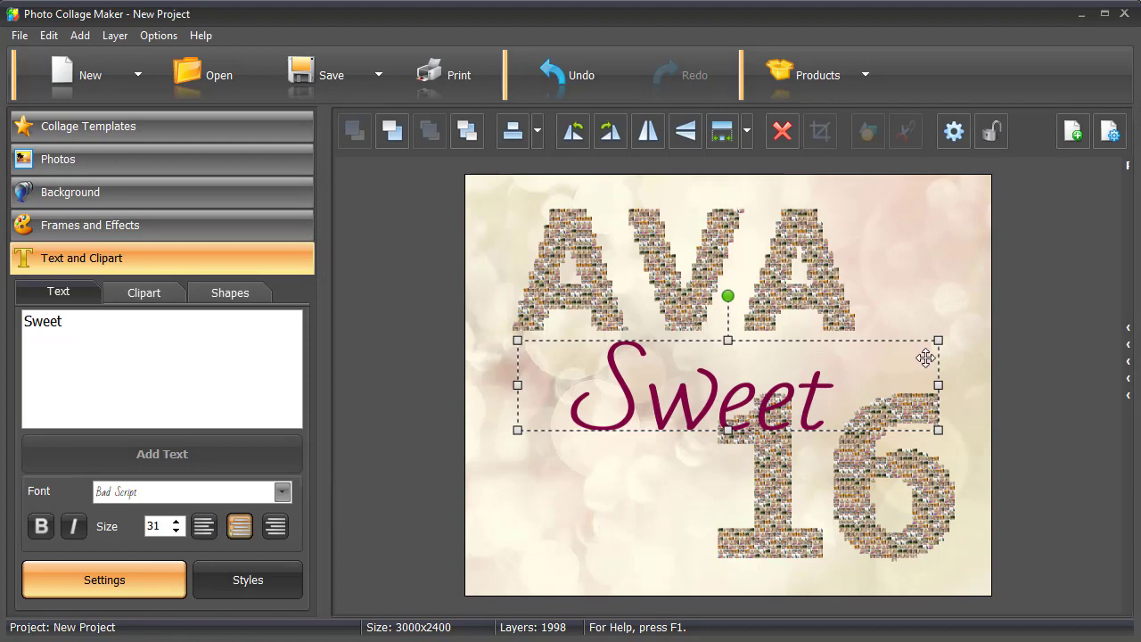
drag(937, 339, 807, 357)
drag(646, 383, 603, 464)
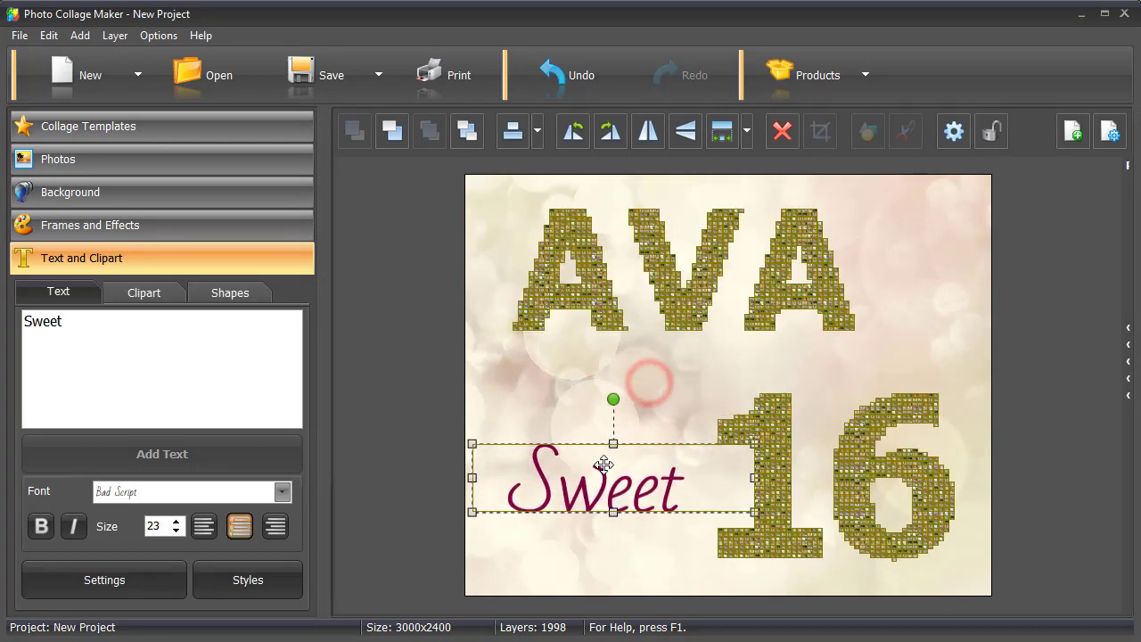
click(1046, 358)
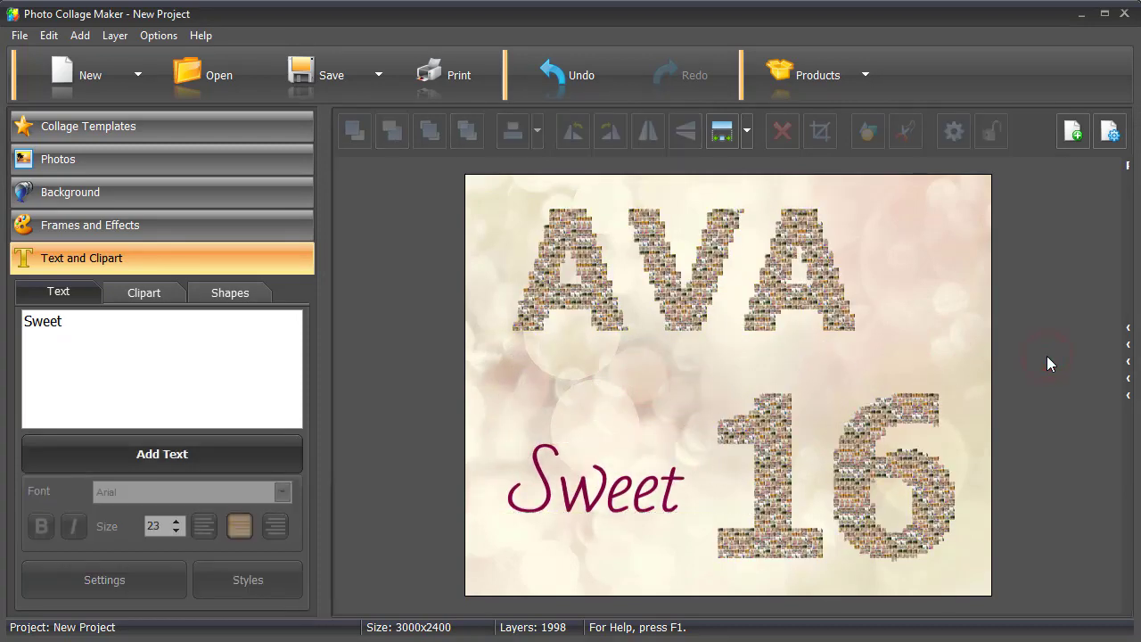